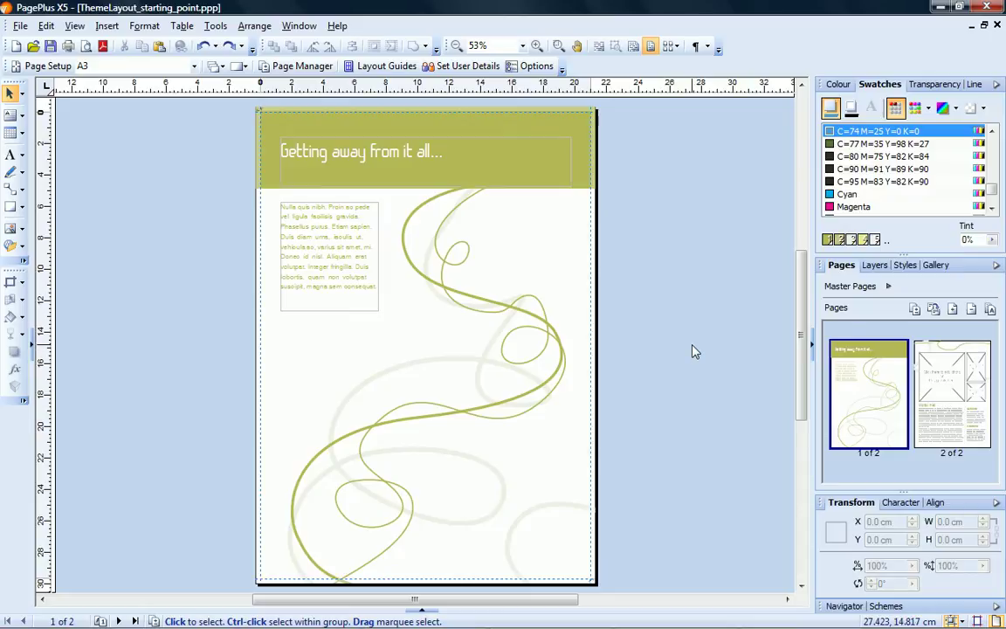
Display page 2 of the brochure, with its empty photo frames and text columns
click(964, 409)
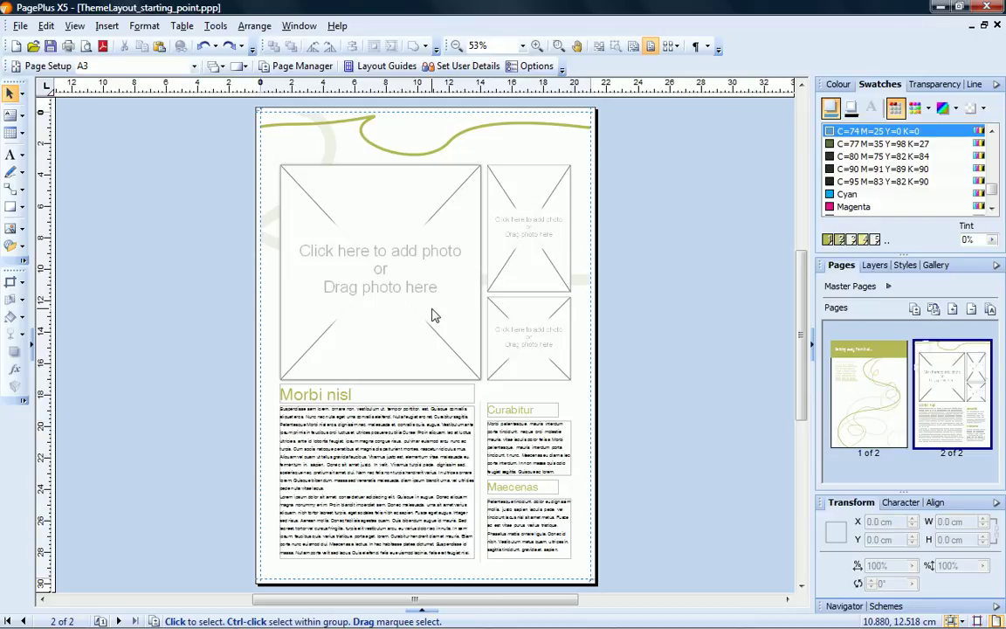
Import 39192192.jpg, the waterfall and mill photo, into page 2's large picture frame
click(422, 611)
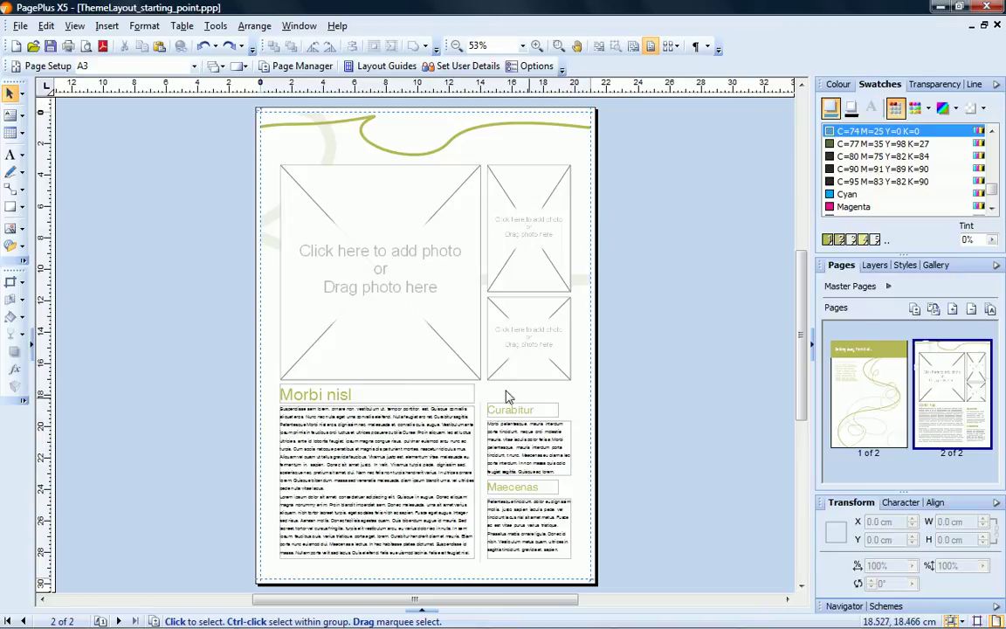
click(382, 290)
click(381, 290)
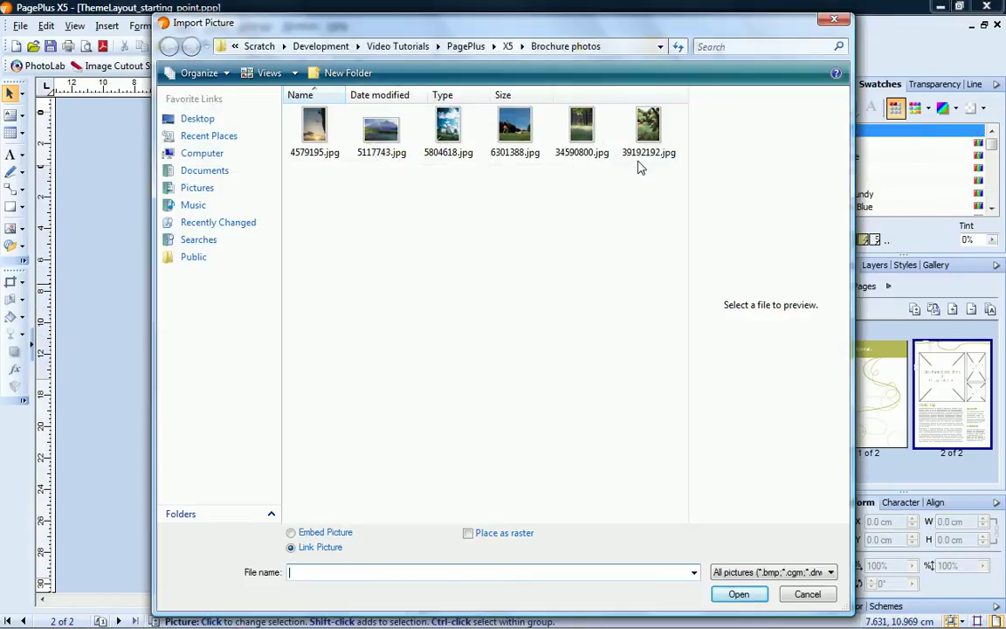
click(646, 135)
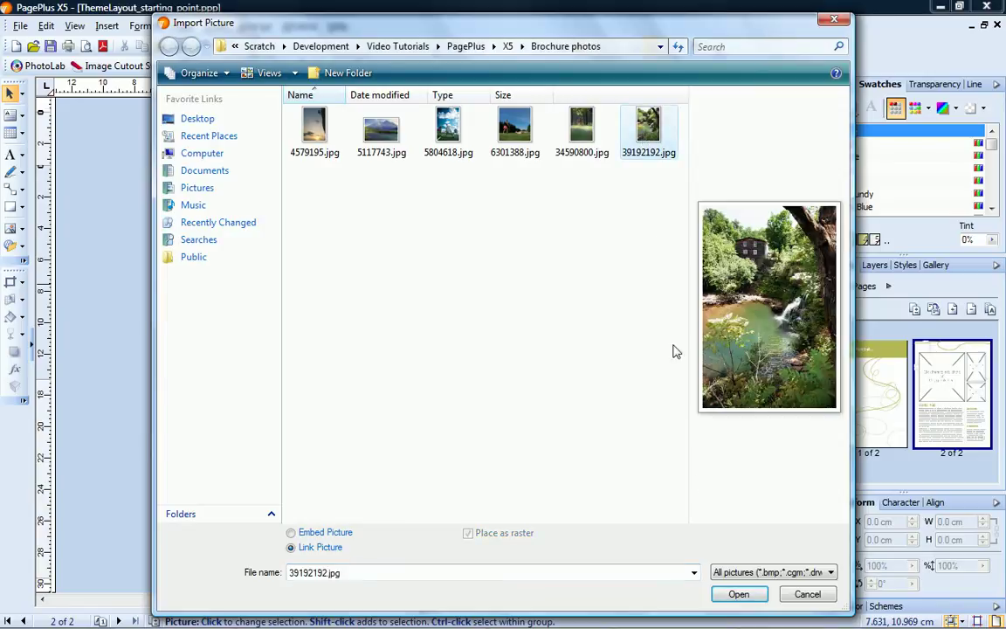
click(739, 593)
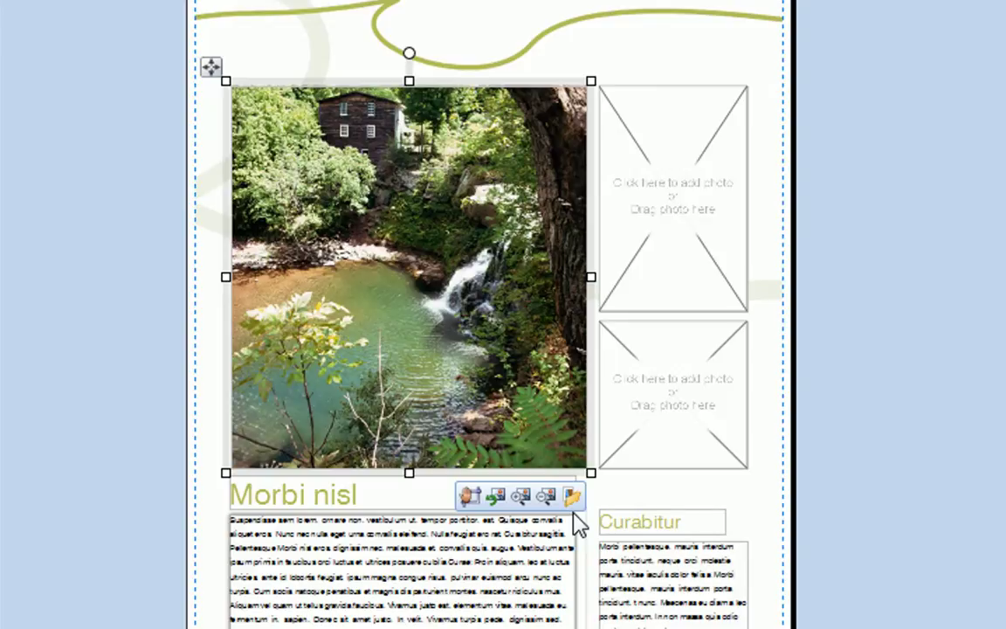
Zoom the waterfall photo in three steps and out one, then pan it down to frame the mill
click(521, 496)
click(521, 496)
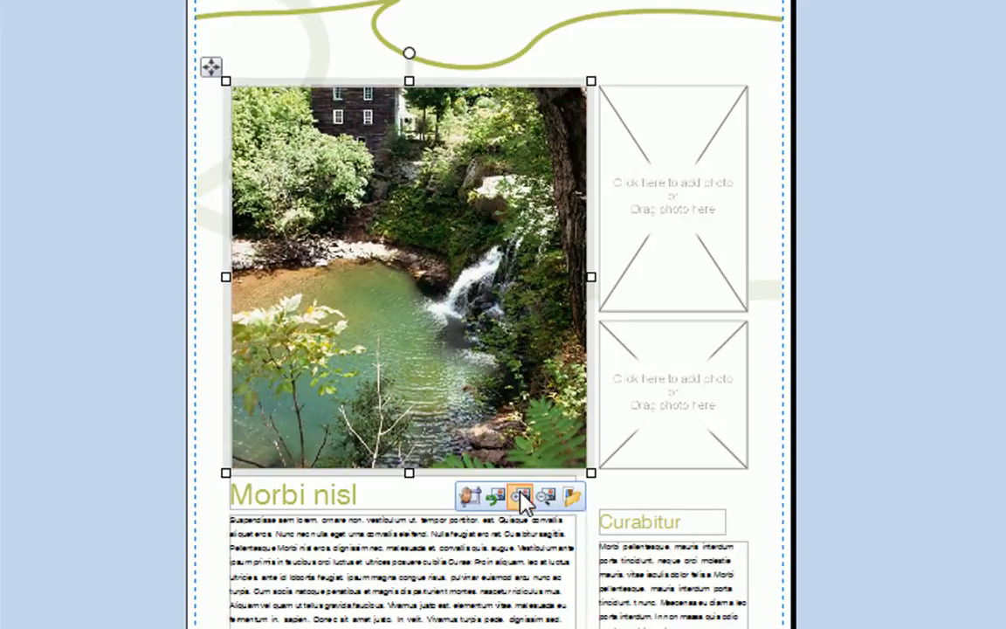
click(521, 496)
click(546, 496)
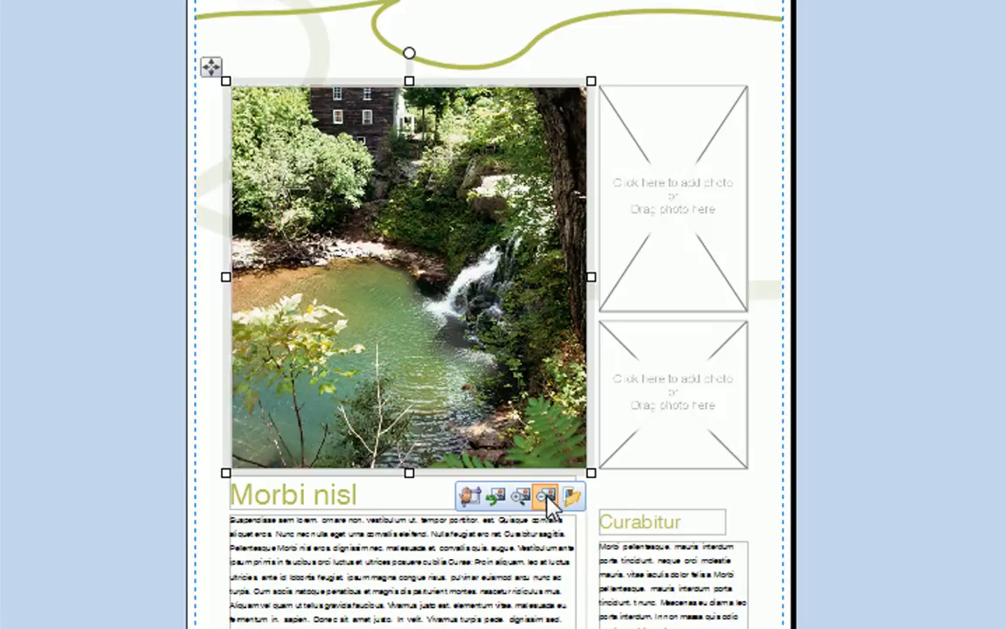
click(470, 498)
drag(442, 332, 433, 402)
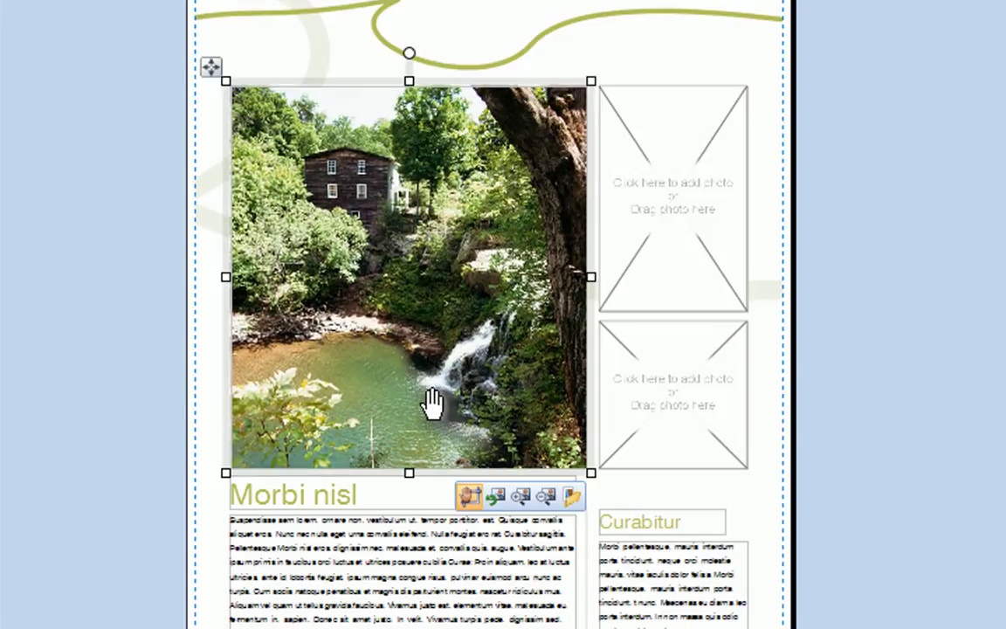
click(866, 562)
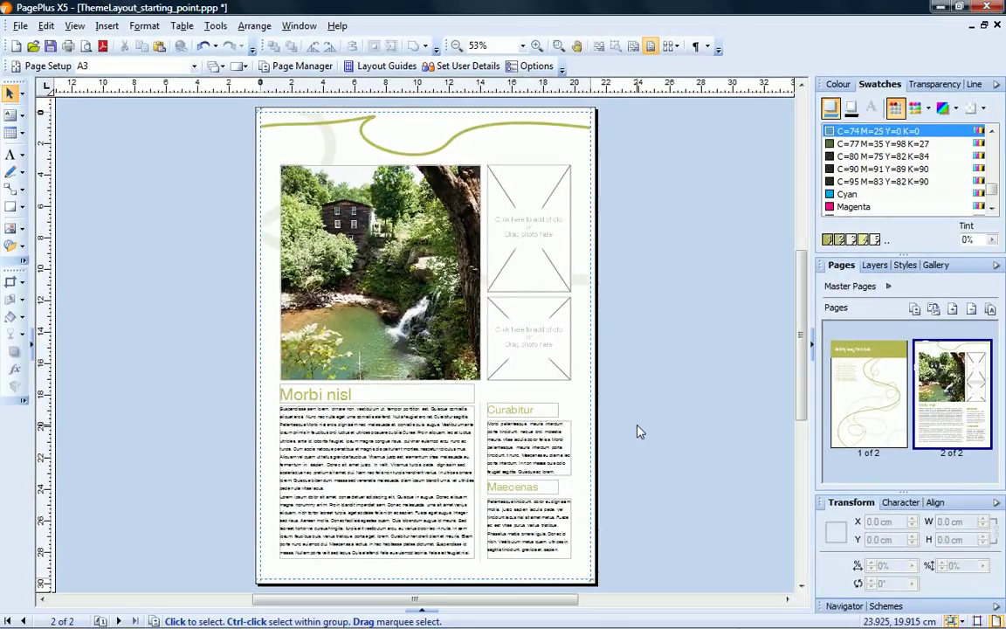
Load all six JPGs from the Brochure photos folder into a temporary Media Bar album
click(421, 612)
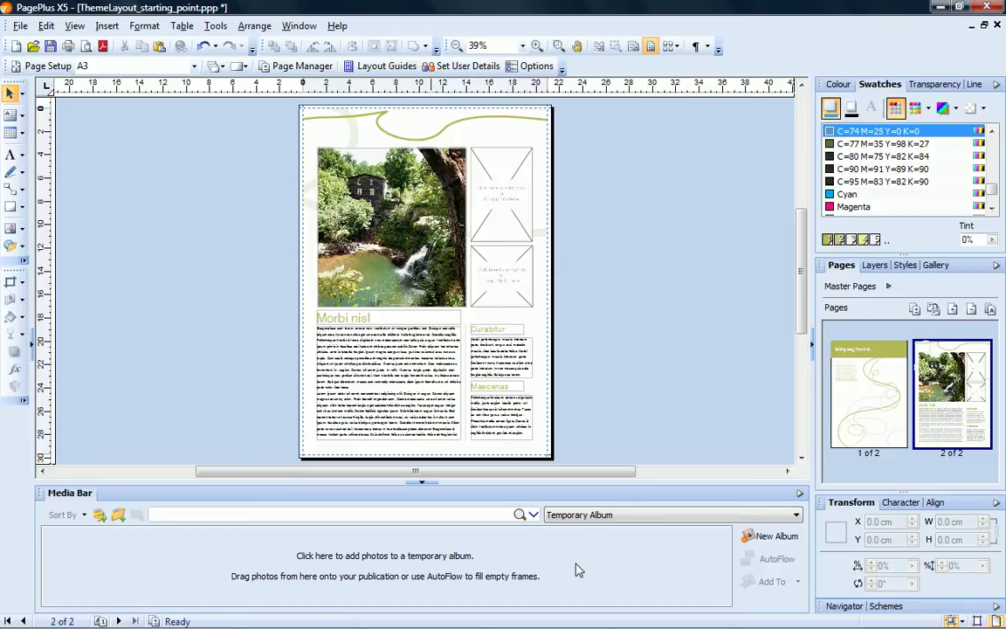
click(271, 557)
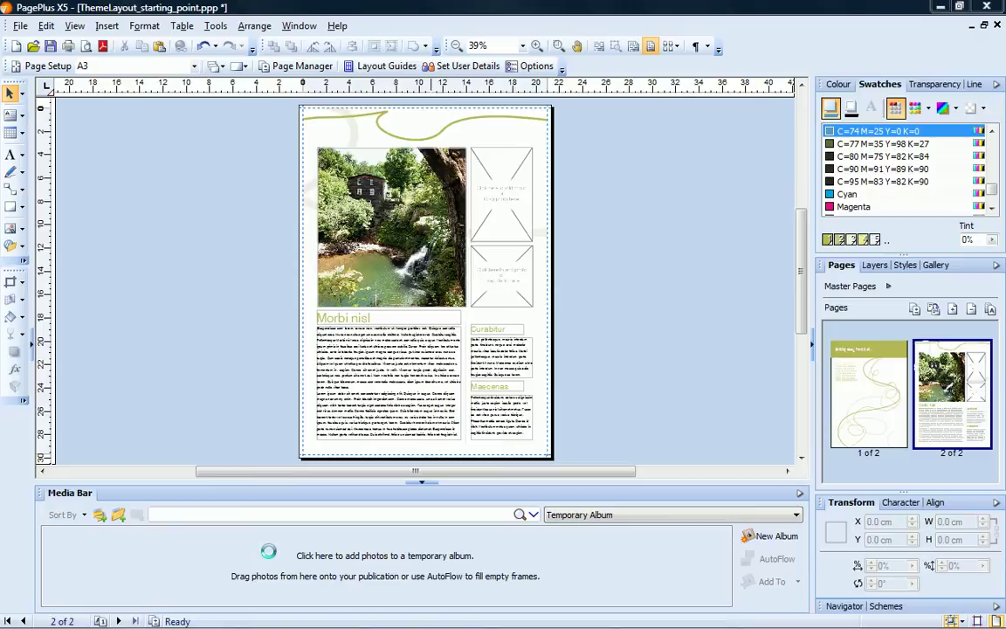
click(805, 562)
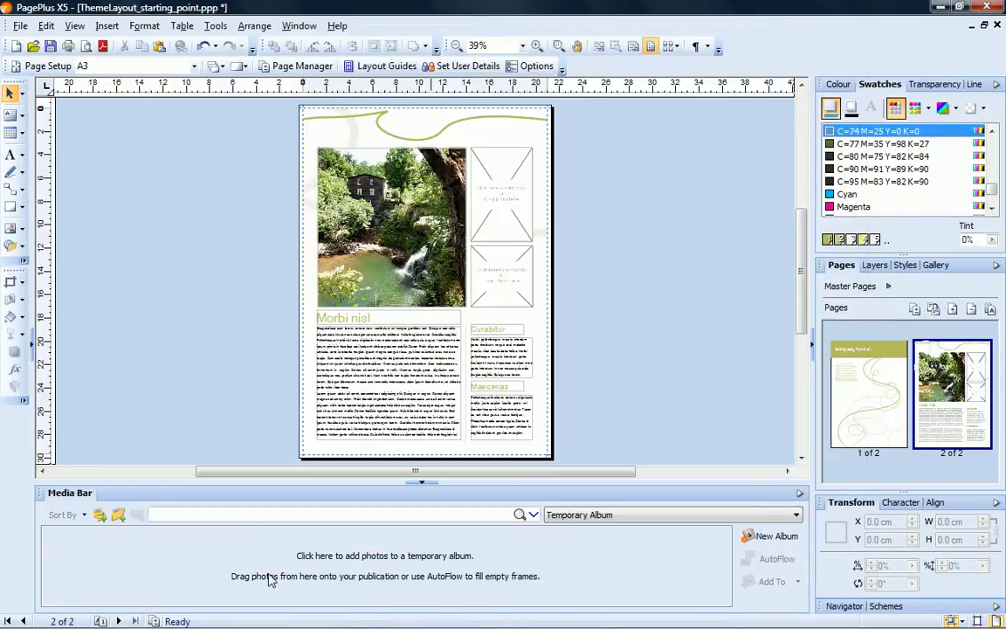
click(98, 515)
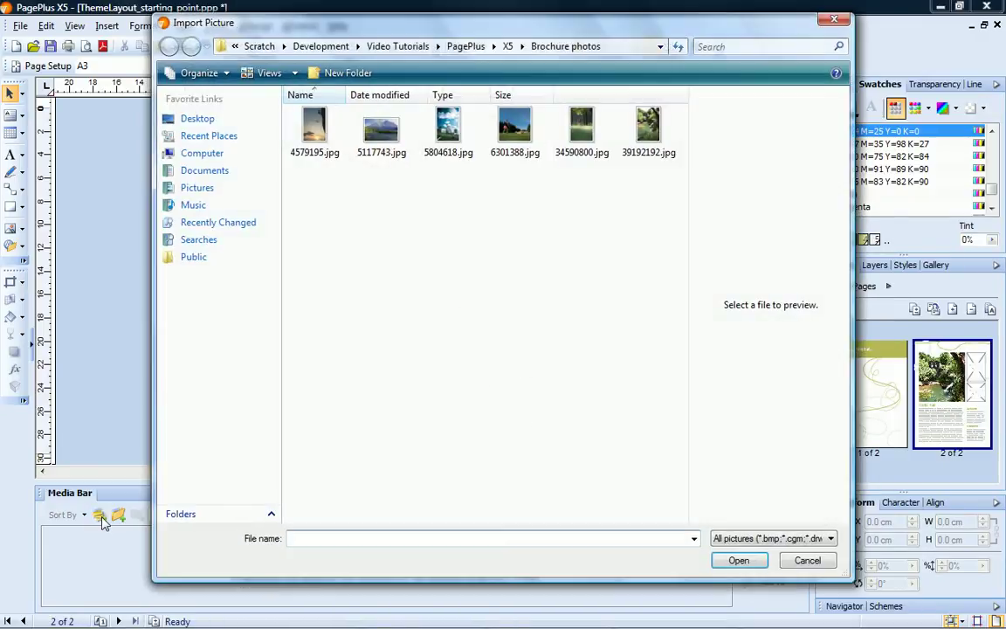
click(312, 131)
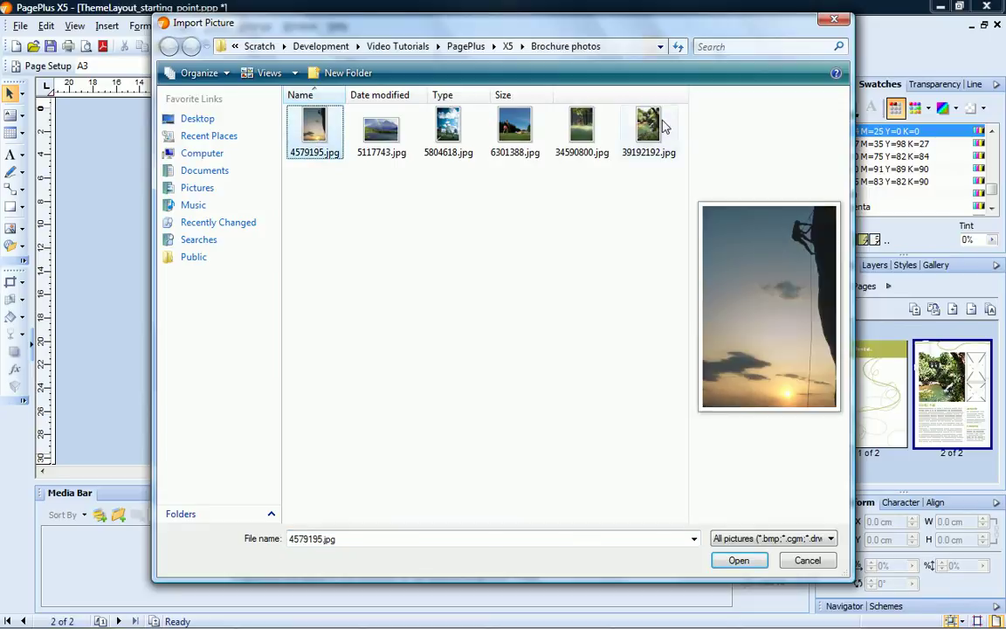
shift+click(648, 131)
click(757, 562)
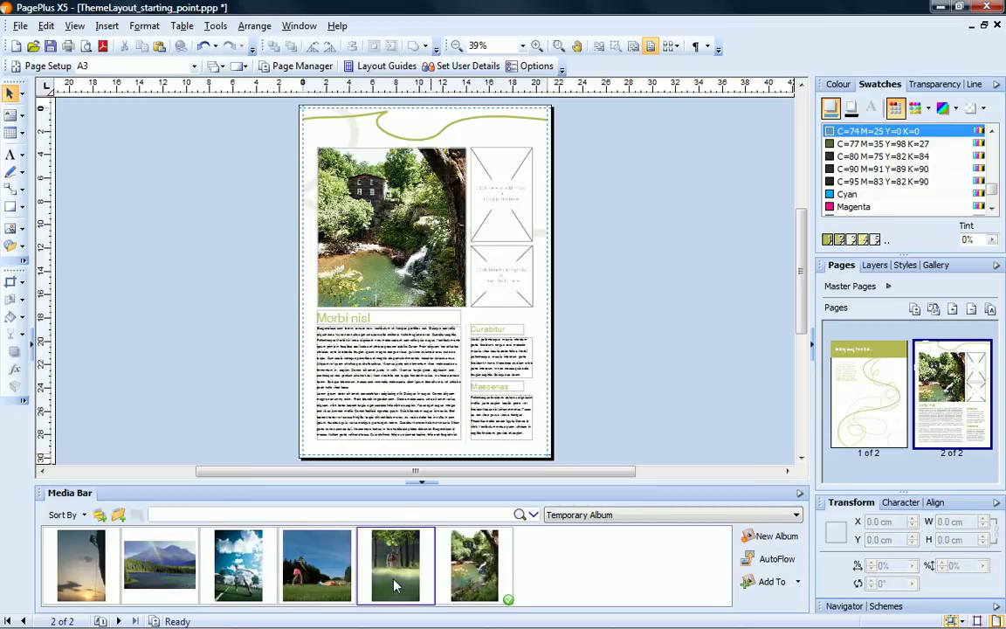
Place sunset photo 4579195.jpg in the upper small frame and 6301388.jpg in the lower one
drag(396, 563, 502, 223)
drag(317, 563, 501, 278)
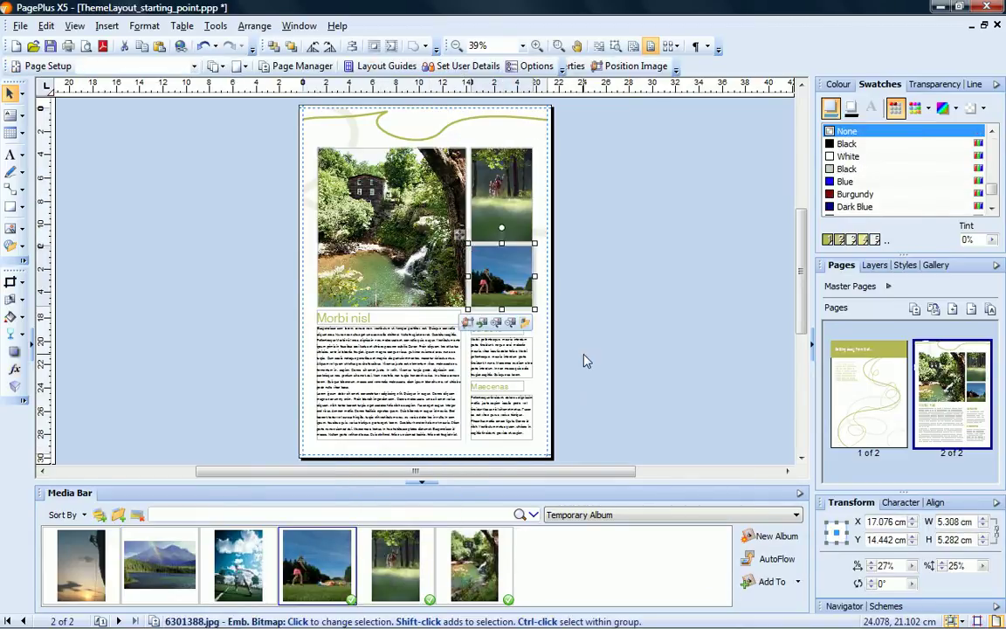
click(584, 359)
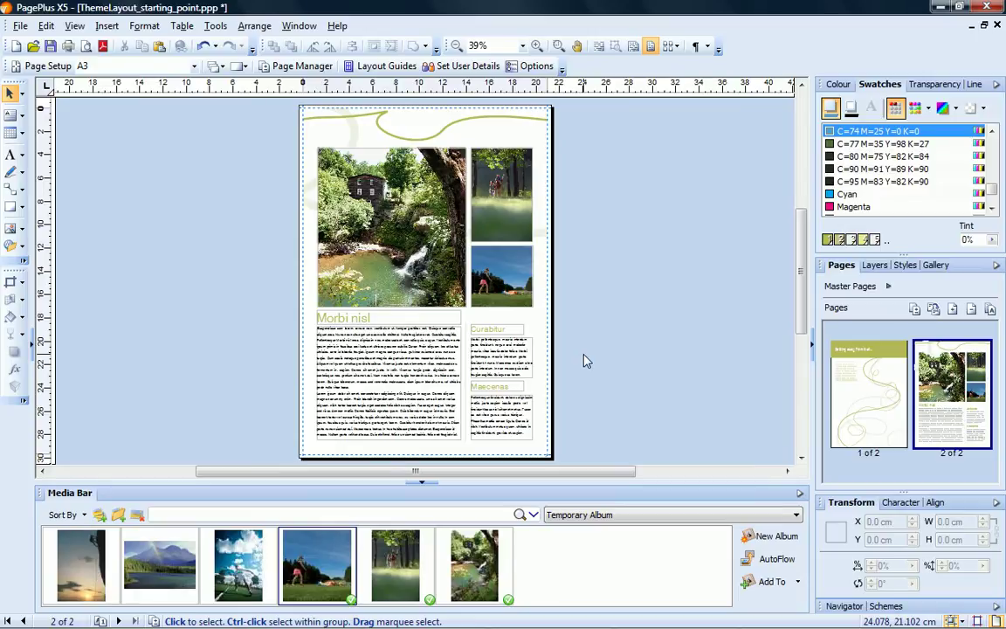
drag(81, 564, 504, 197)
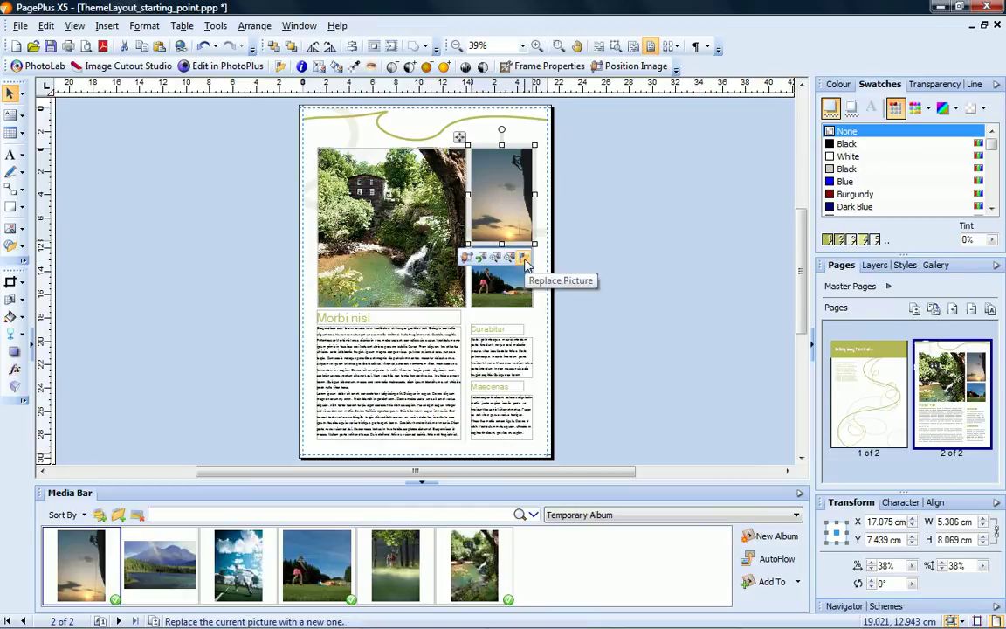
click(627, 314)
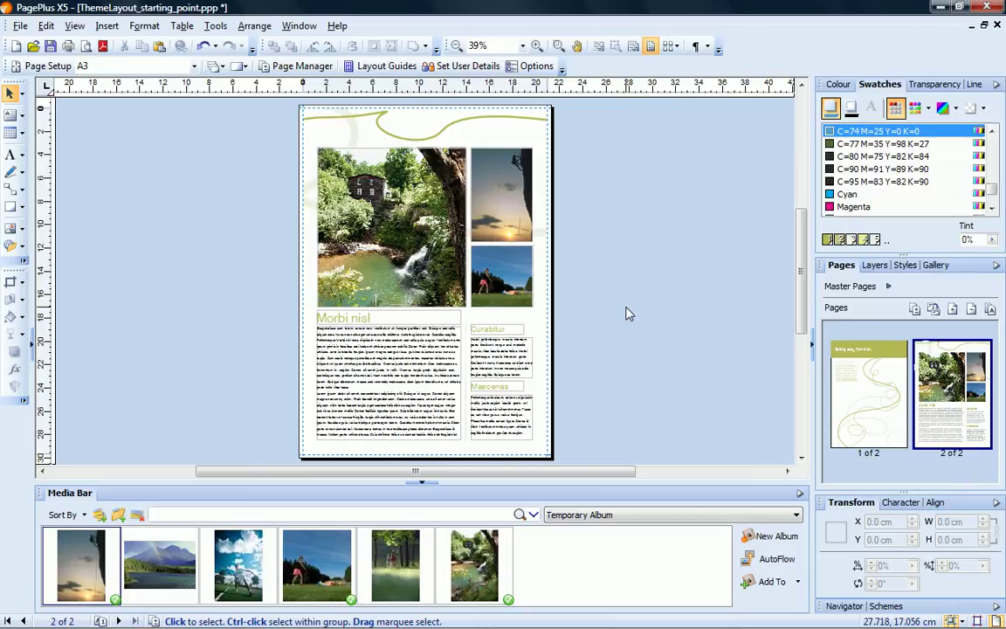
On page 1, delete the small text box and swirl curves, then pick the Rectangular Picture Frame
click(868, 406)
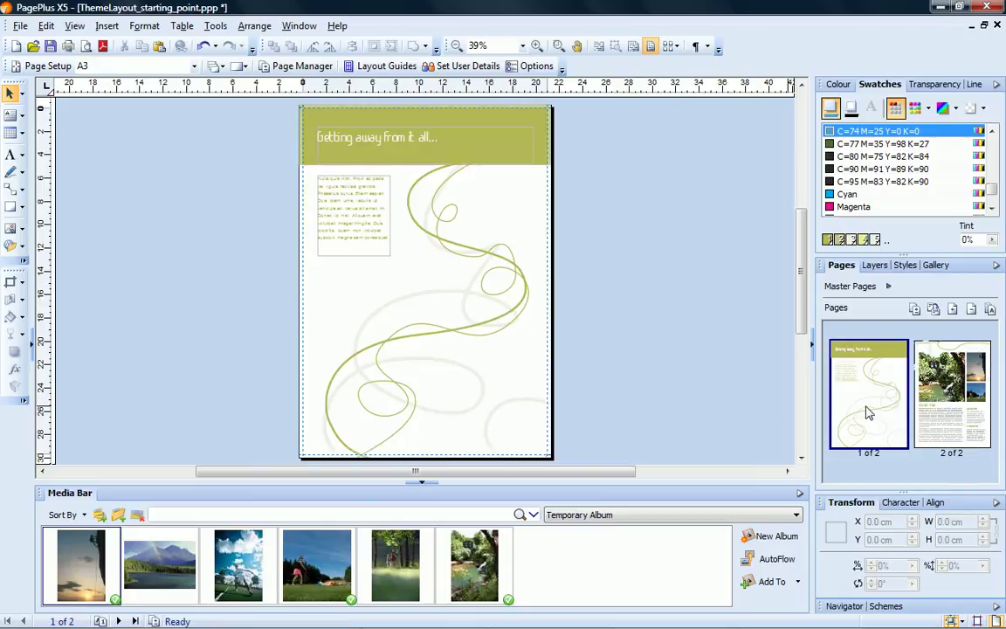
drag(269, 144, 609, 473)
key(Delete)
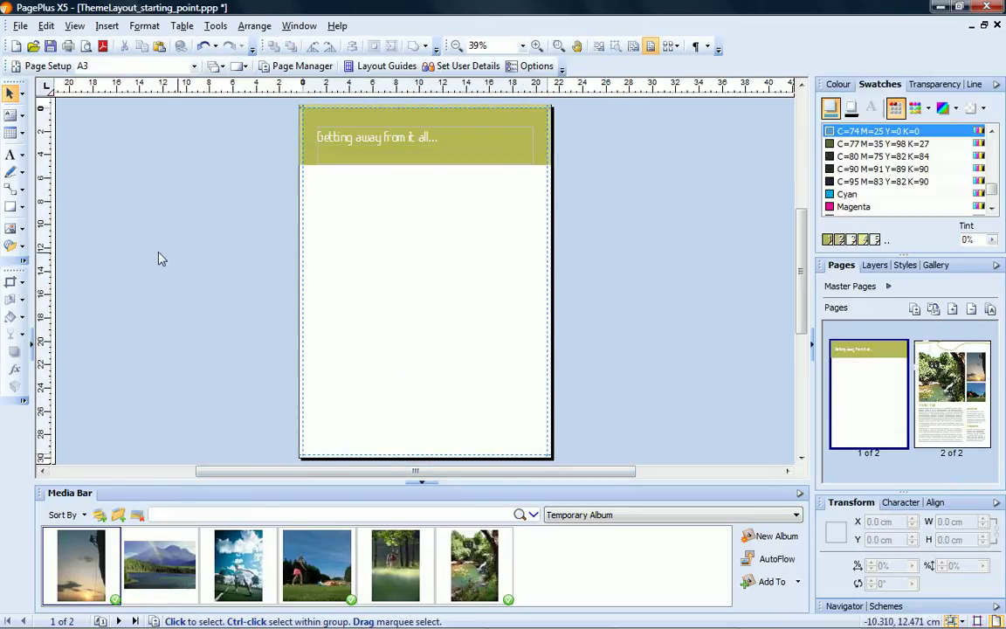
click(24, 231)
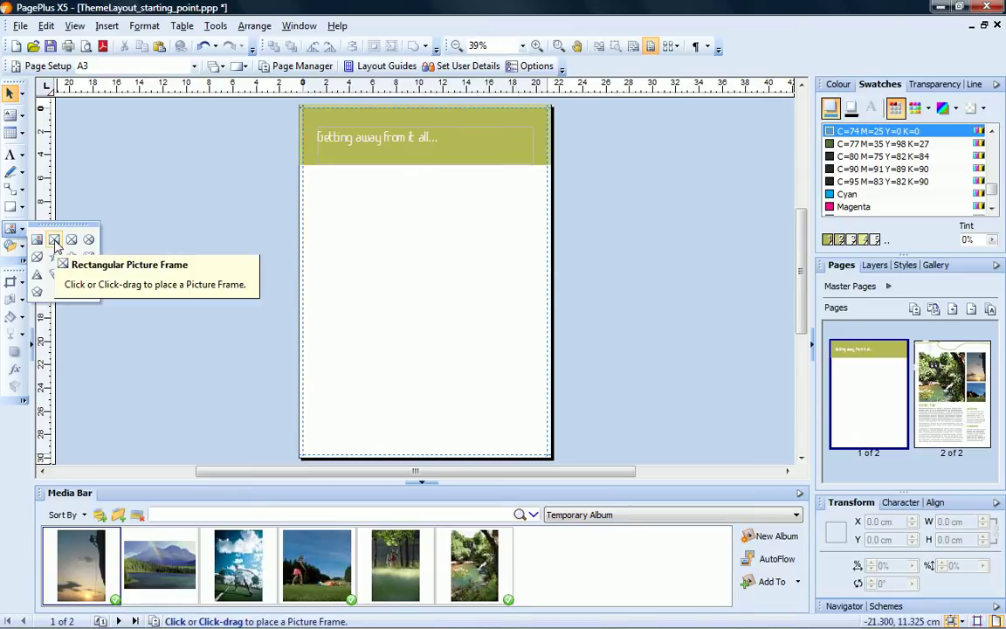
click(55, 241)
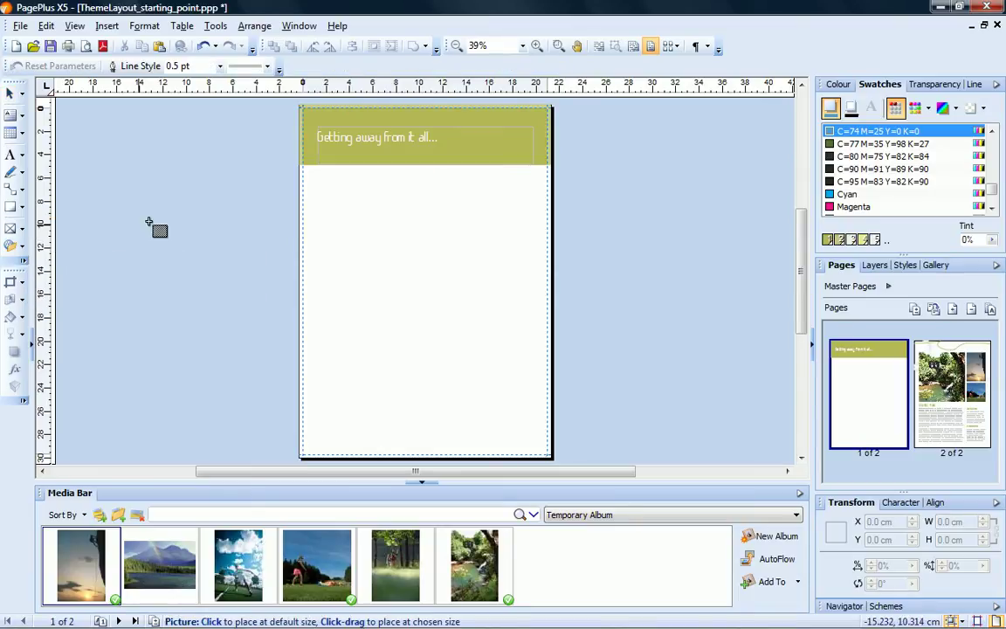
Draw a large frame below the banner and fill it with the rainbow mountain lake photo 5117743.jpg
drag(298, 164, 552, 455)
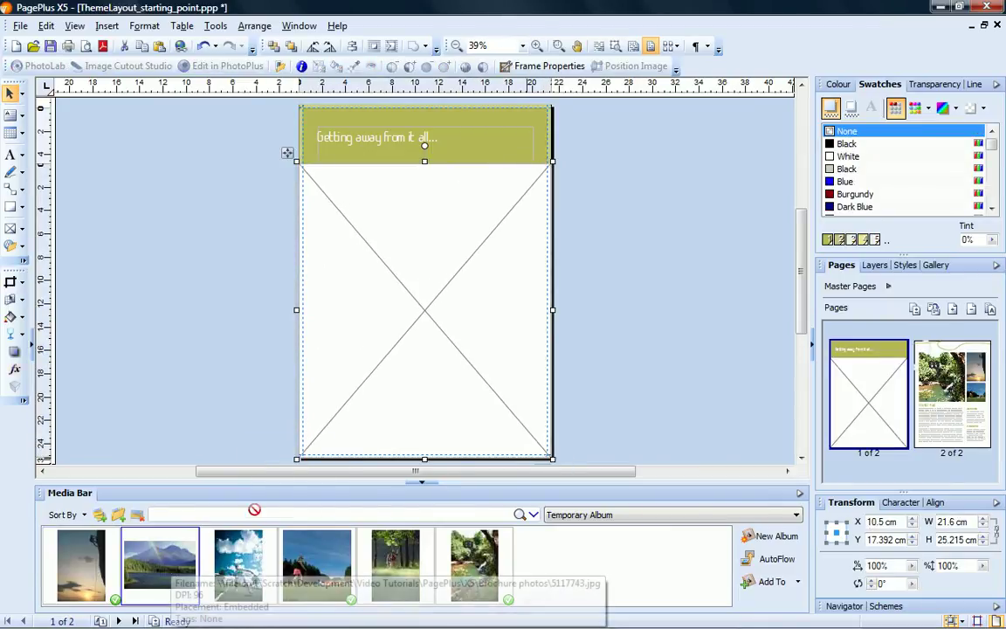
drag(159, 559, 407, 300)
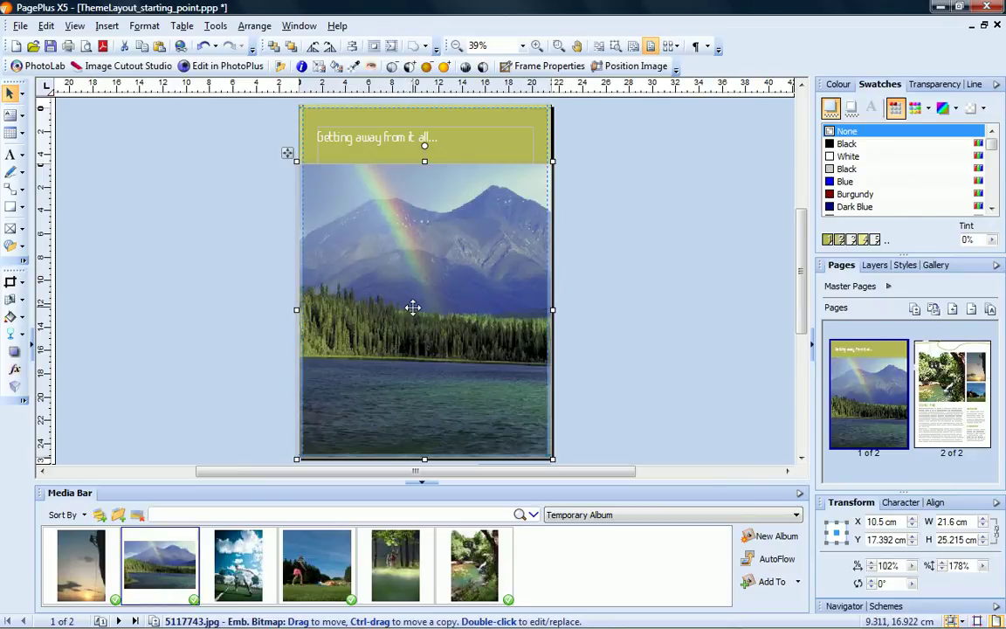
scroll(807, 300, down, 2)
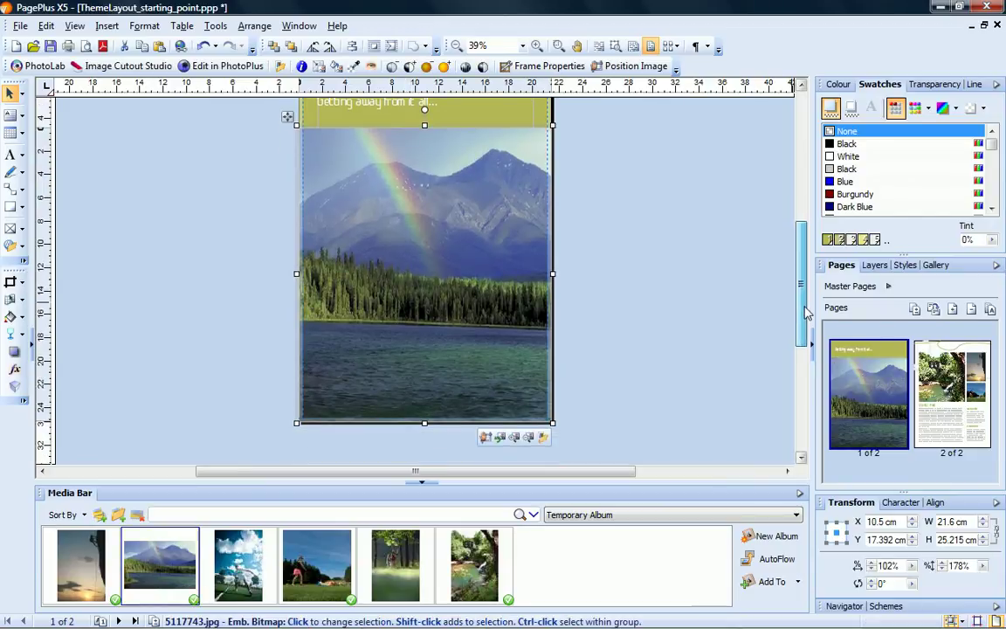
click(487, 438)
mouse_move(437, 271)
mouse_down()
mouse_move(411, 276)
mouse_move(427, 273)
mouse_up()
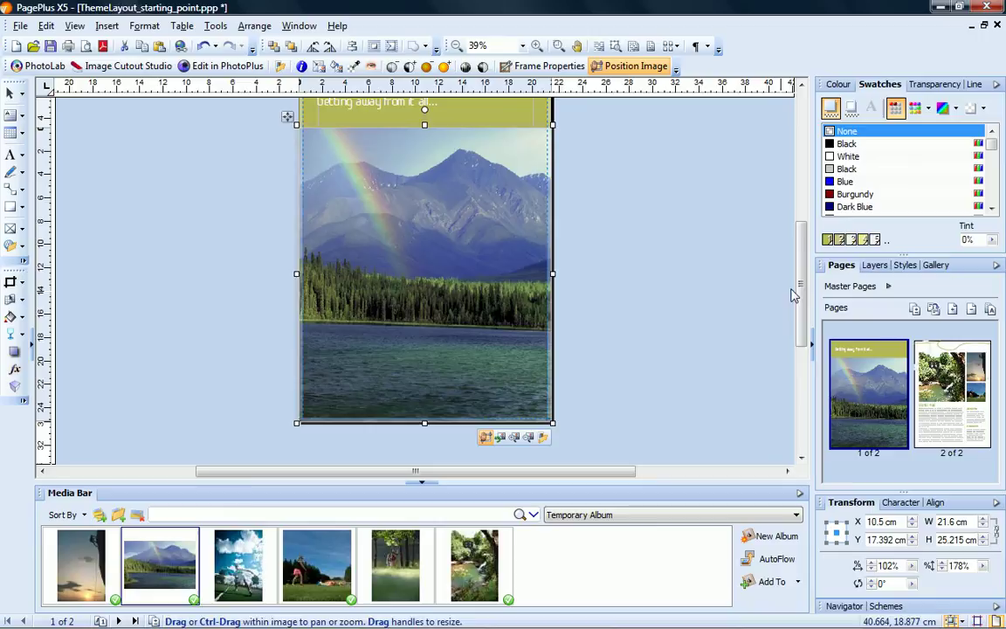
scroll(800, 281, up, 1)
drag(800, 281, 800, 272)
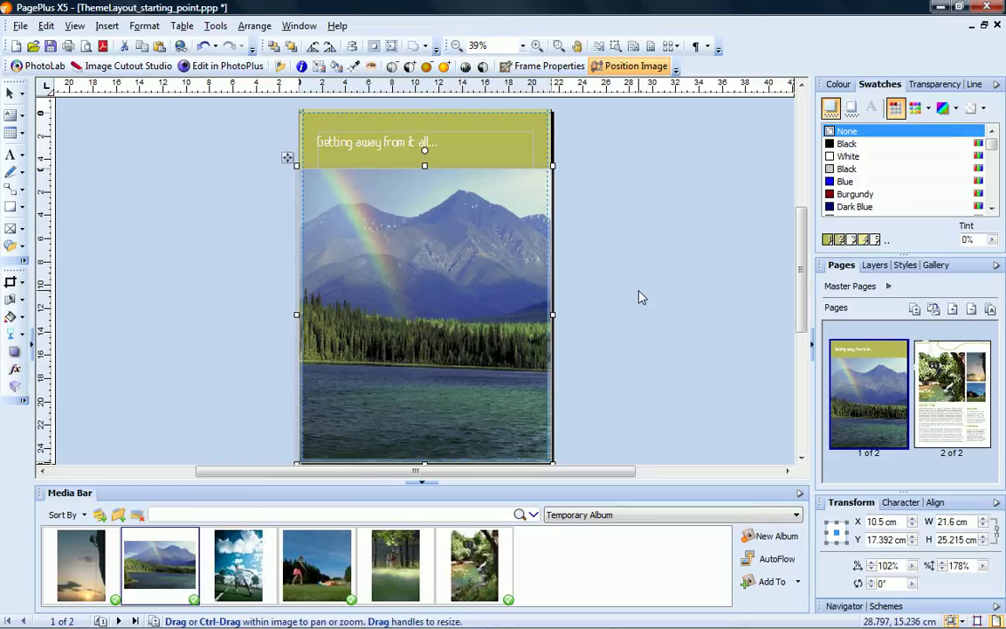
Raise the mountain lake photo's contrast by three steps, then deselect it
click(411, 69)
click(411, 69)
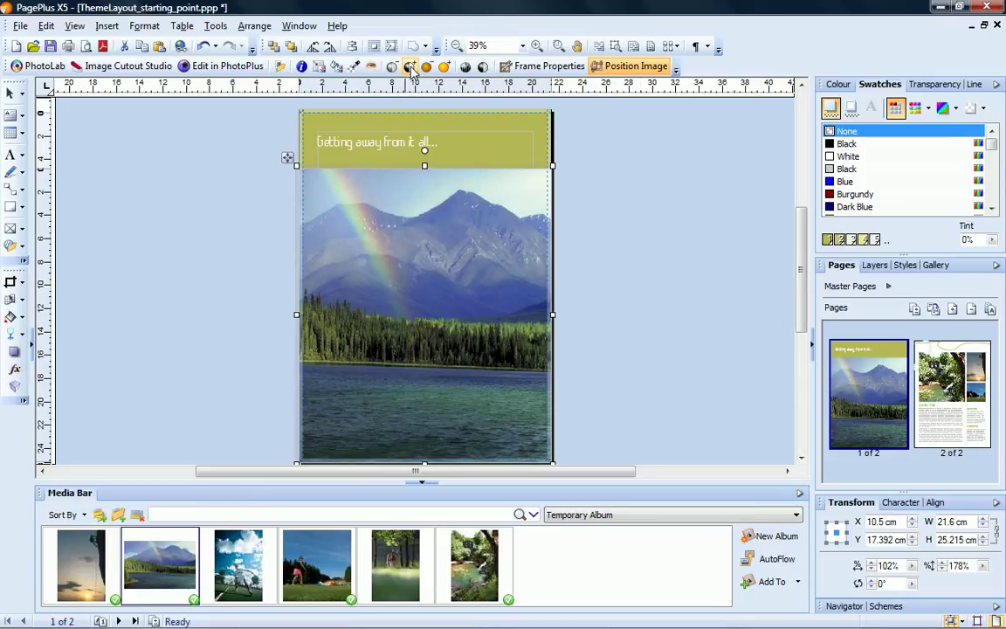
click(411, 69)
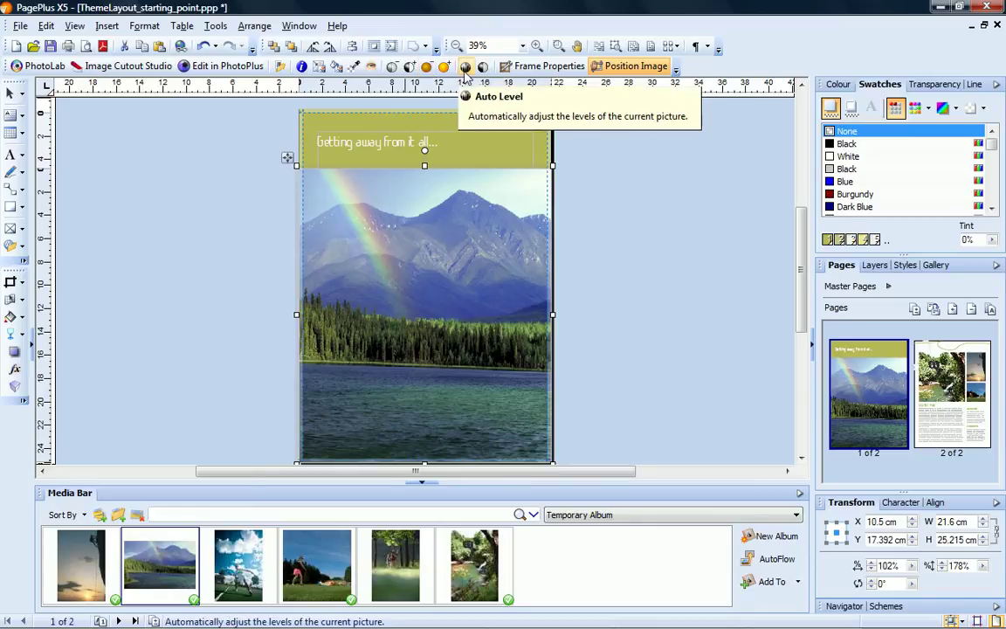
click(642, 229)
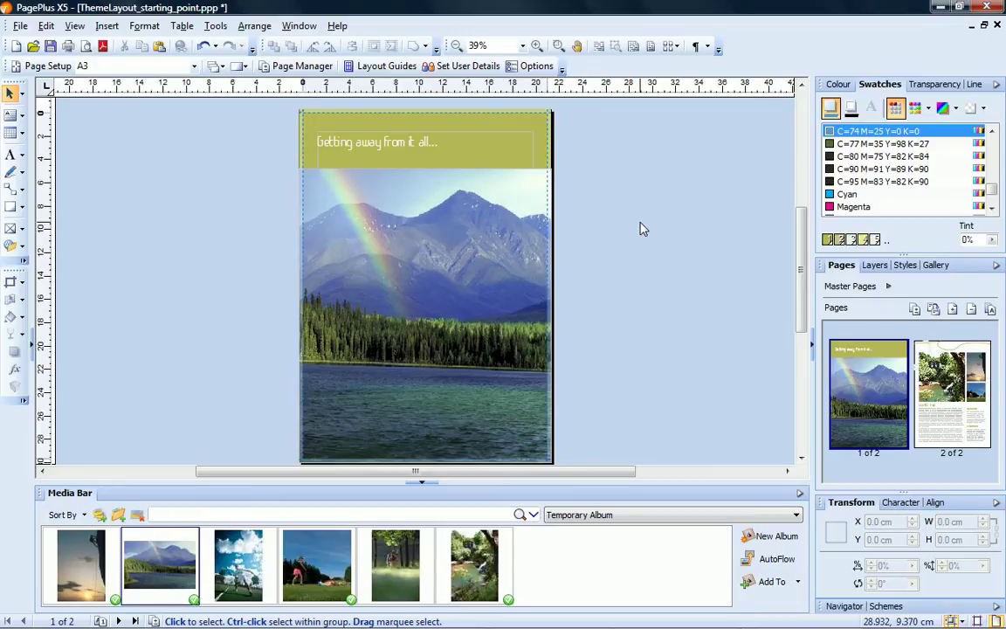
Add a Gallery bird silhouette to the banner's left, shrink it, and recolour it a pale scheme colour
click(937, 266)
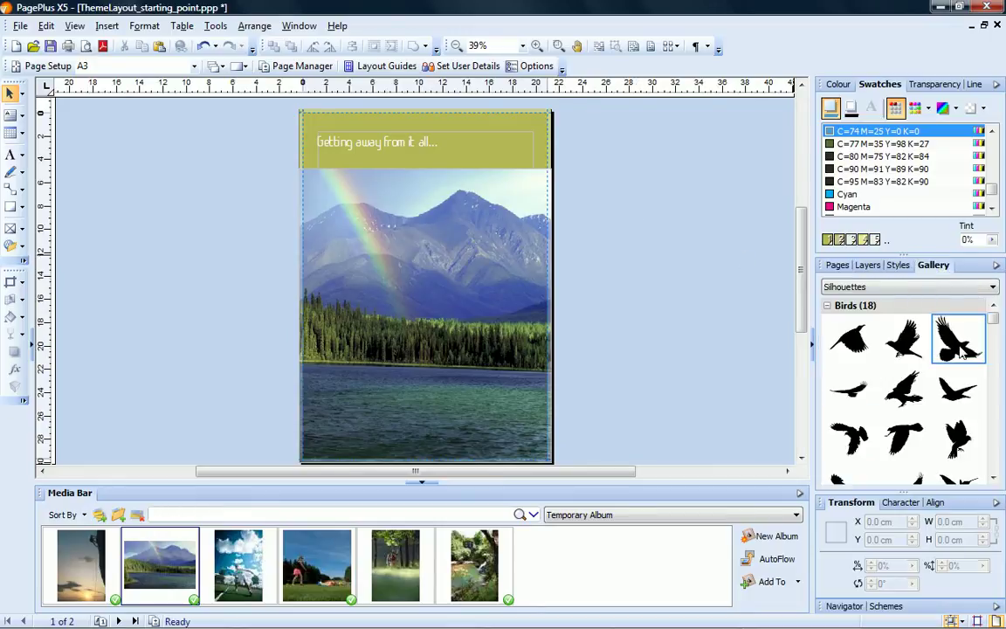
drag(961, 349, 302, 136)
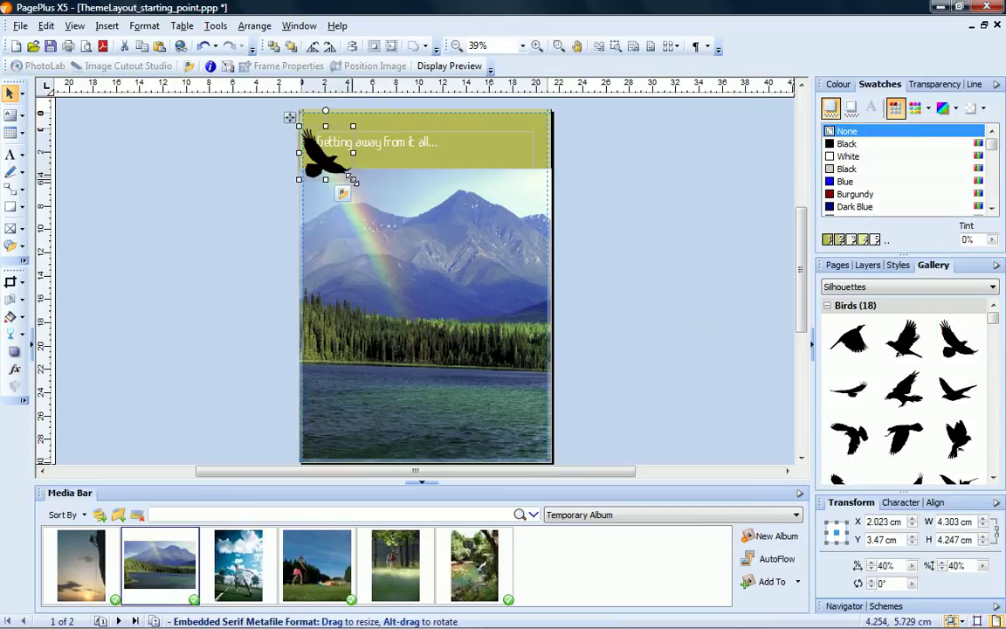
drag(352, 179, 347, 175)
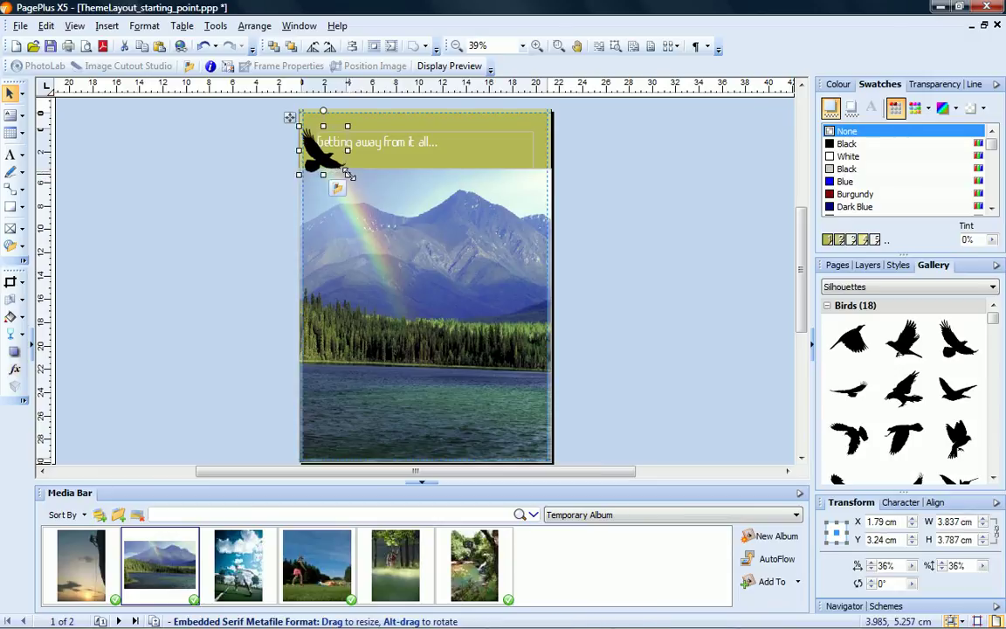
click(861, 240)
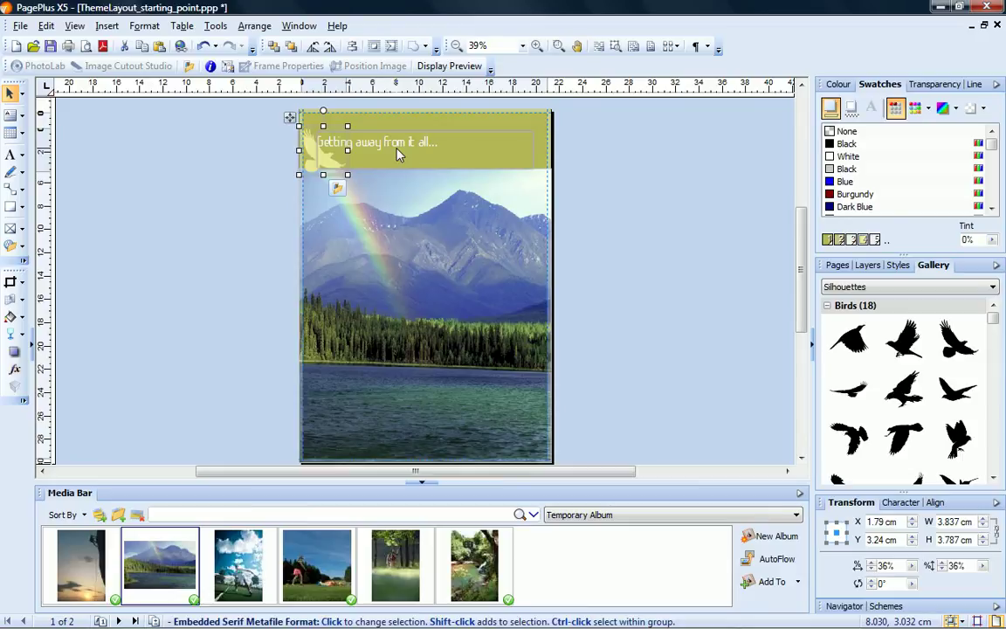
Anchor the bird inline as a character, aligned with the middle of the title text
click(254, 26)
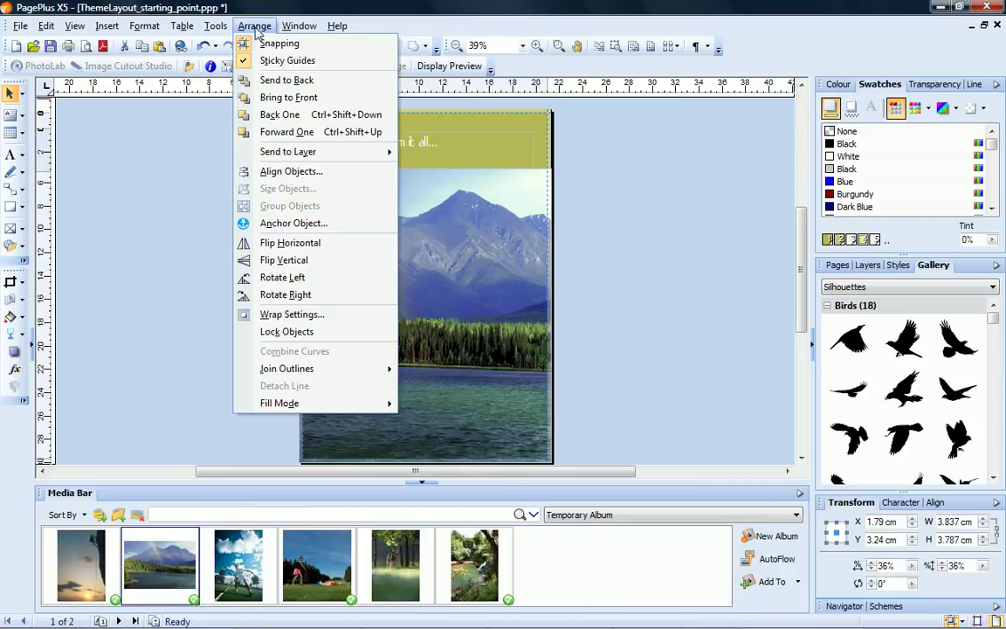
click(290, 224)
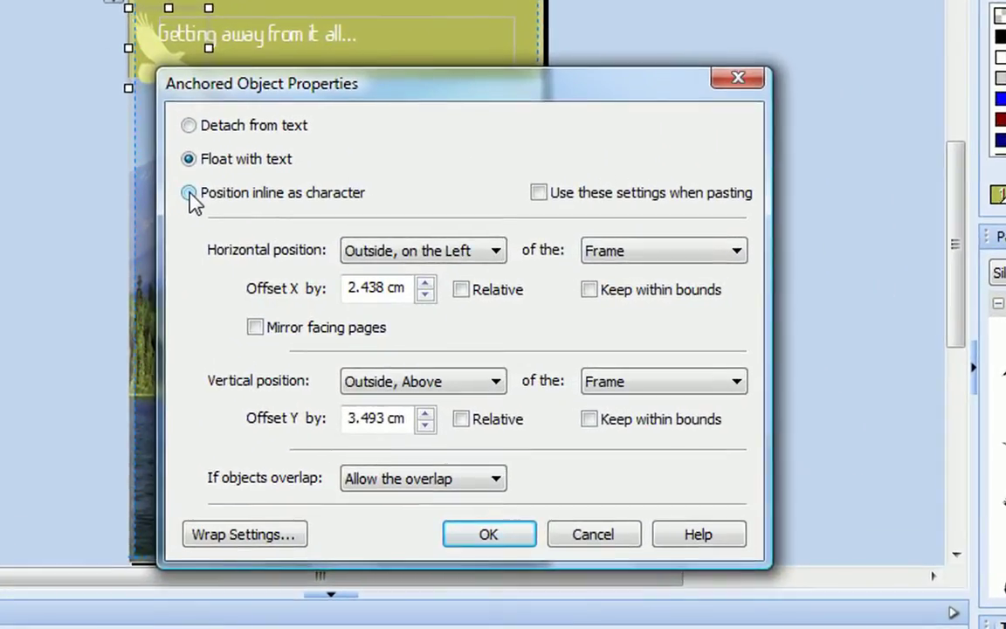
click(190, 193)
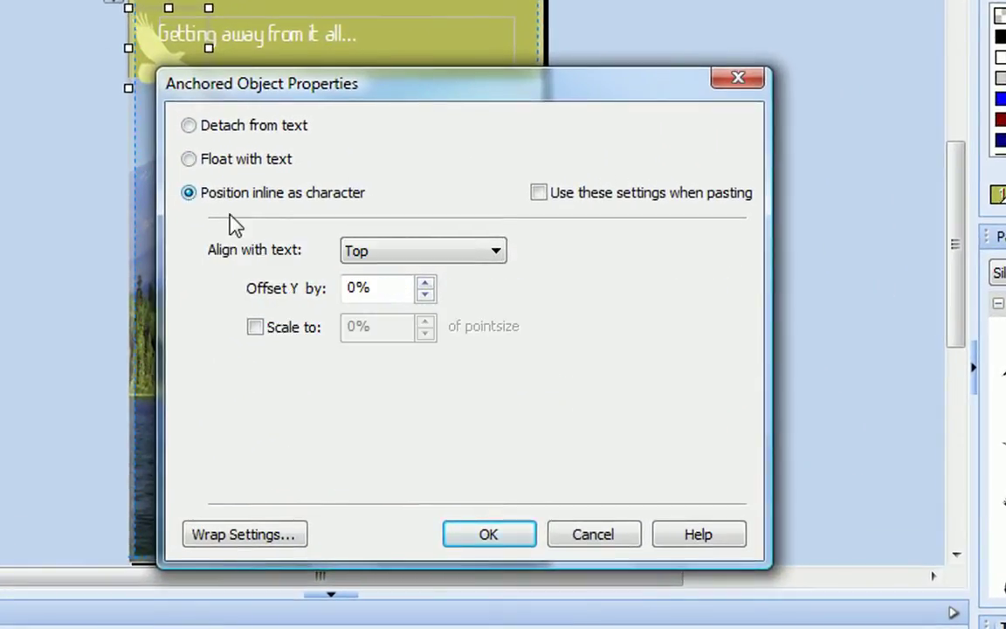
click(494, 252)
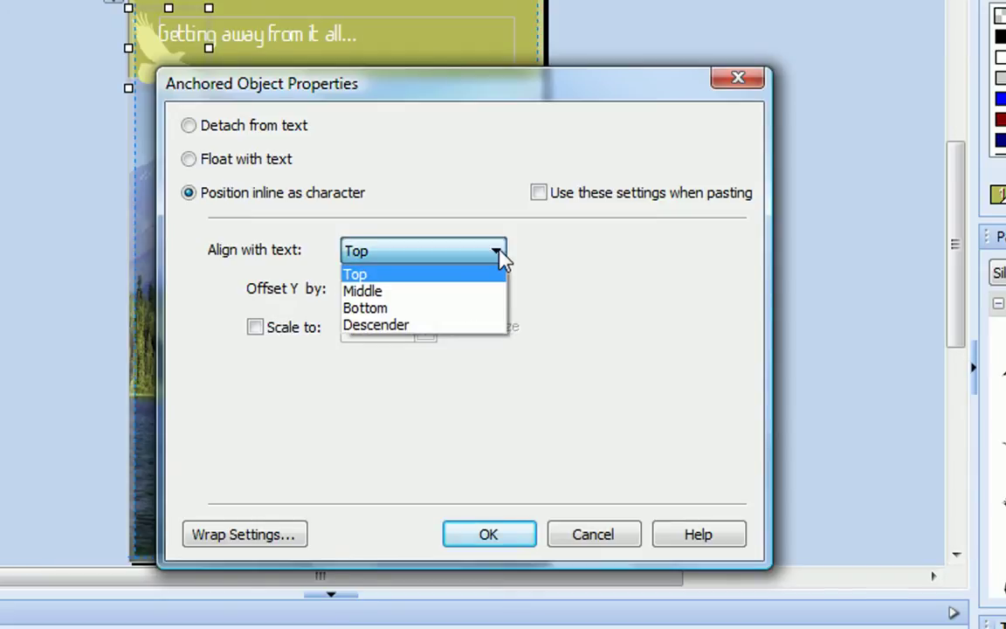
click(469, 293)
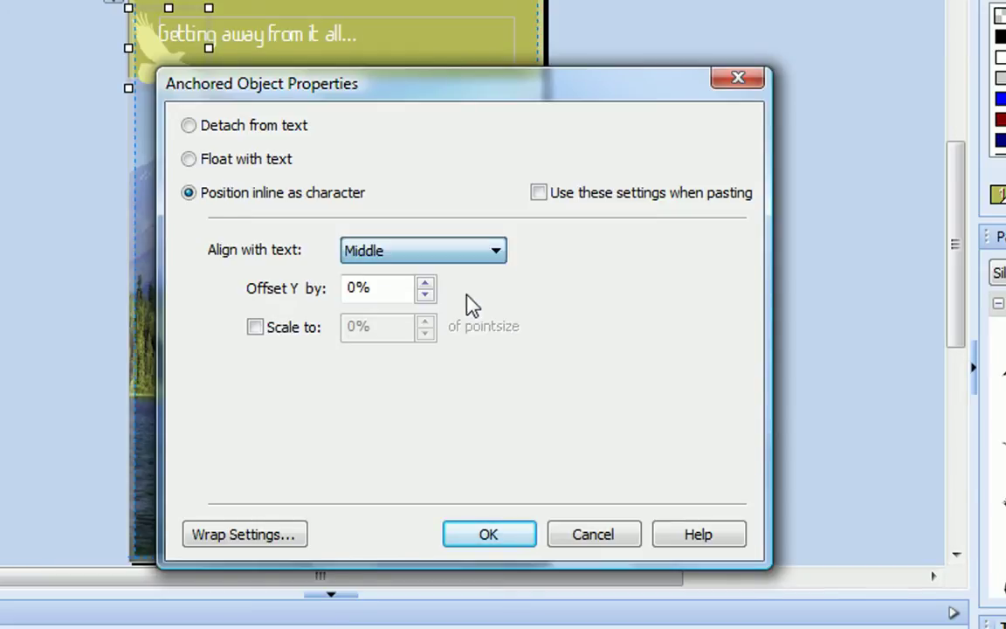
click(472, 536)
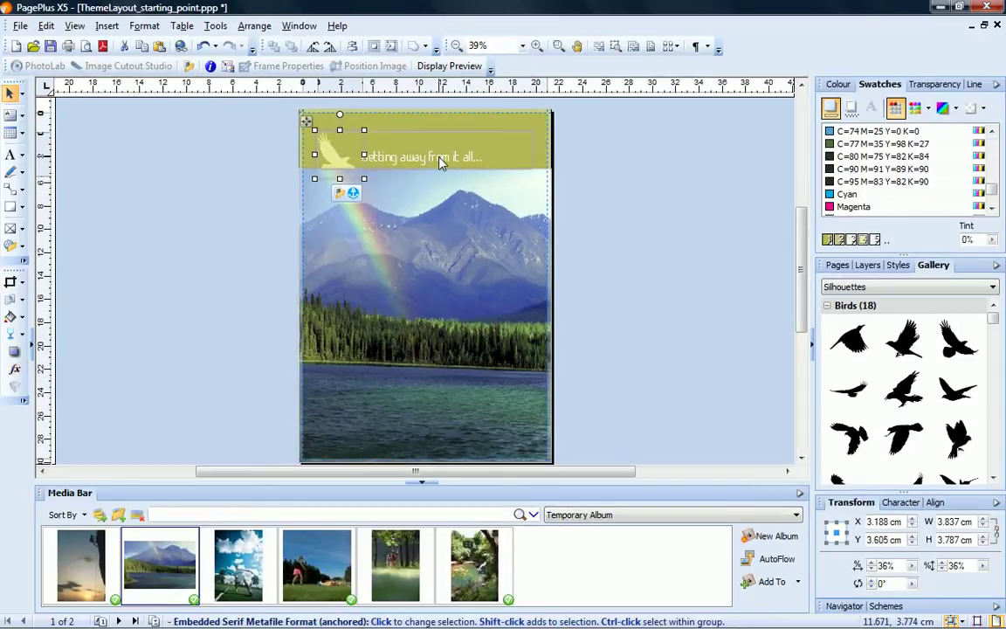
Move the title frame, with its anchored bird, slightly up and left
click(436, 157)
drag(445, 125, 432, 115)
click(662, 225)
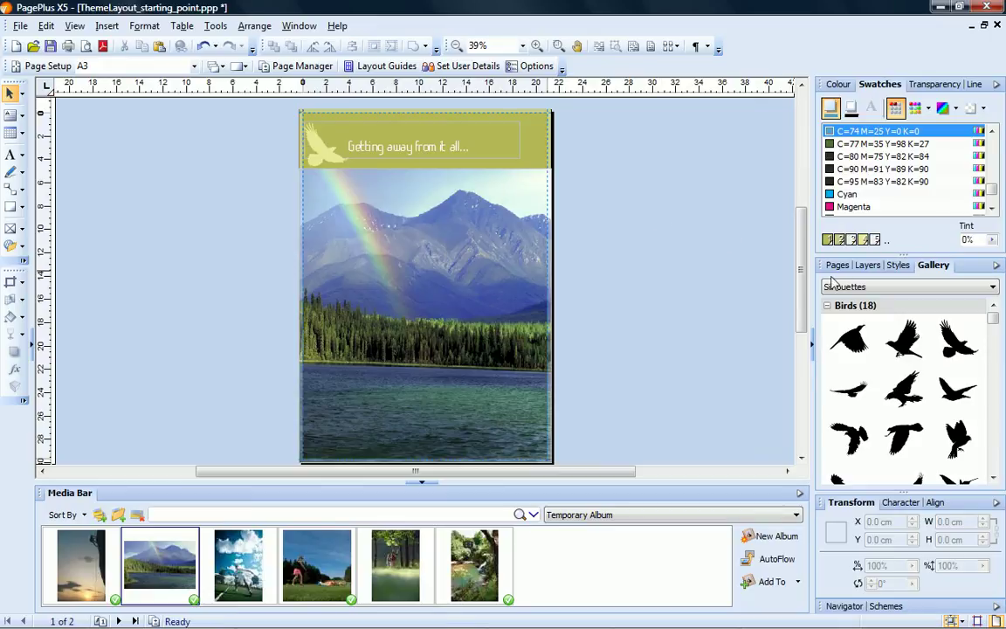
Place the tennis photo 5804618.jpg on page 2, scaled to about 4.85 × 7.28 cm (34%)
click(837, 265)
click(947, 377)
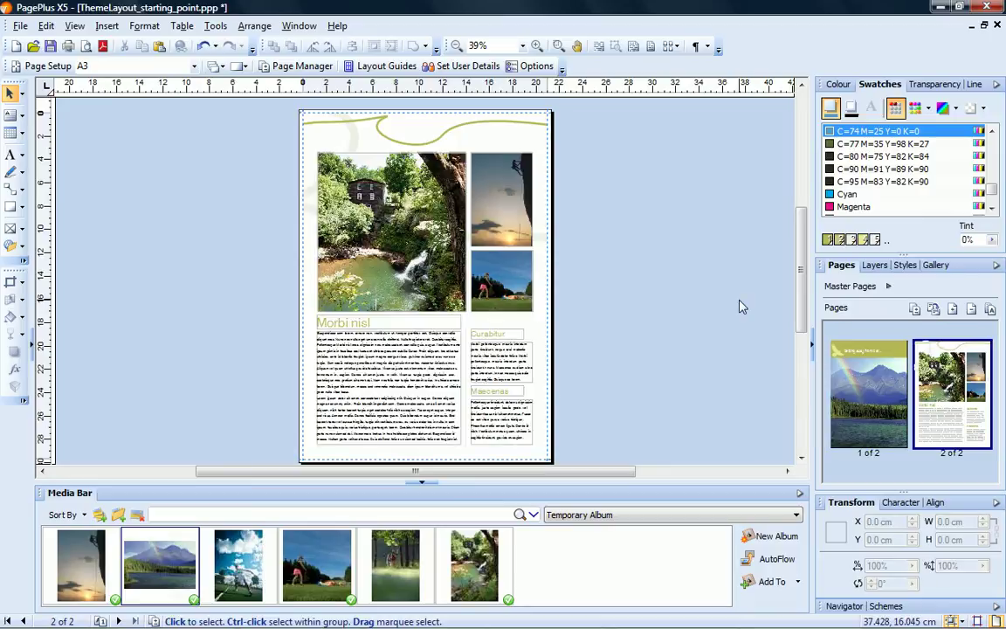
drag(238, 559, 451, 289)
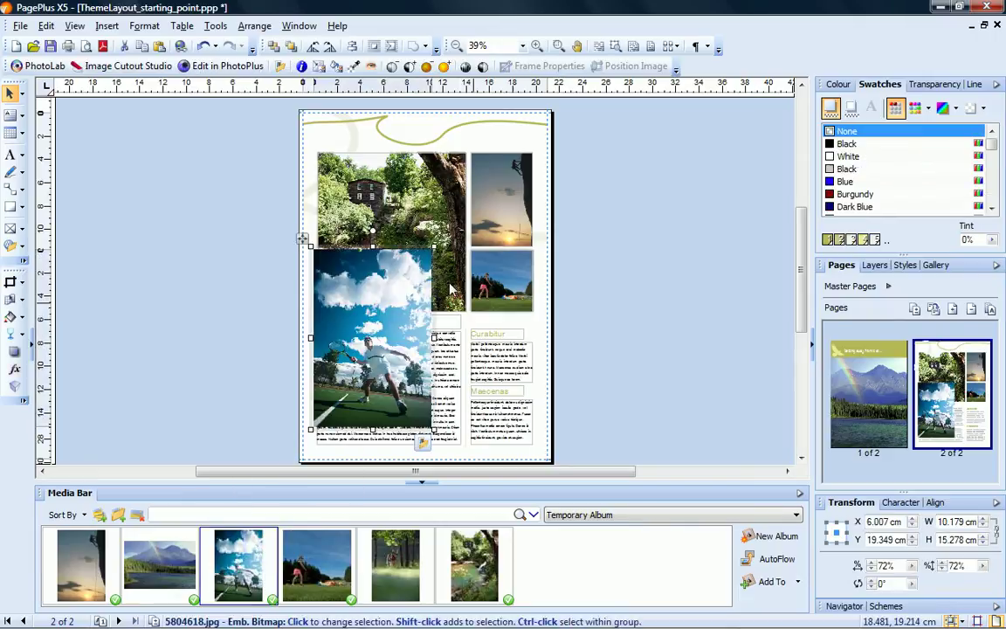
drag(431, 248, 346, 403)
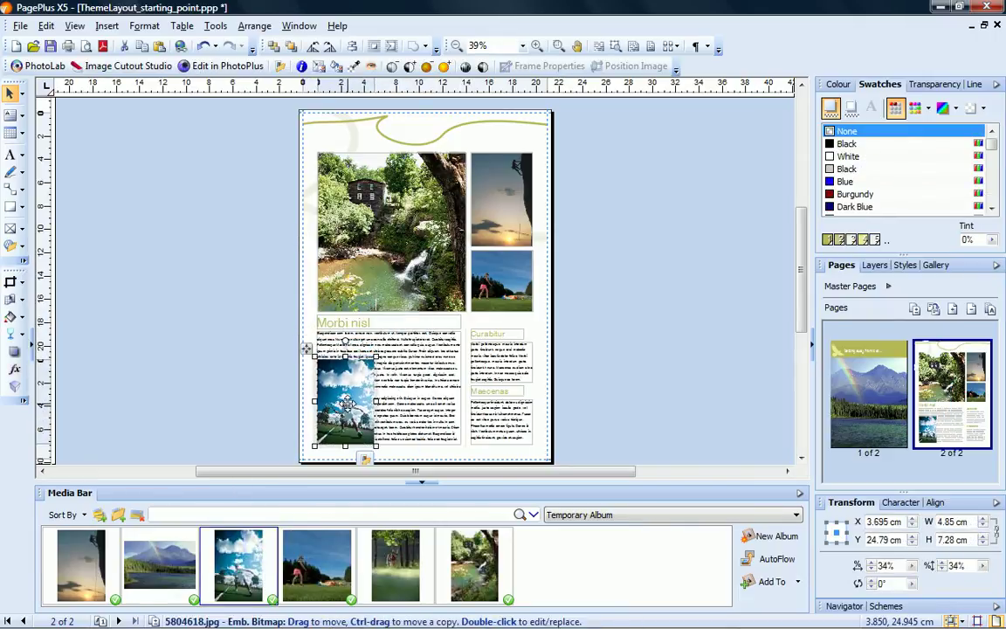
Set Tight wrap to the photo's right with 0.3 cm on all sides, then shrink it to 33%
click(374, 49)
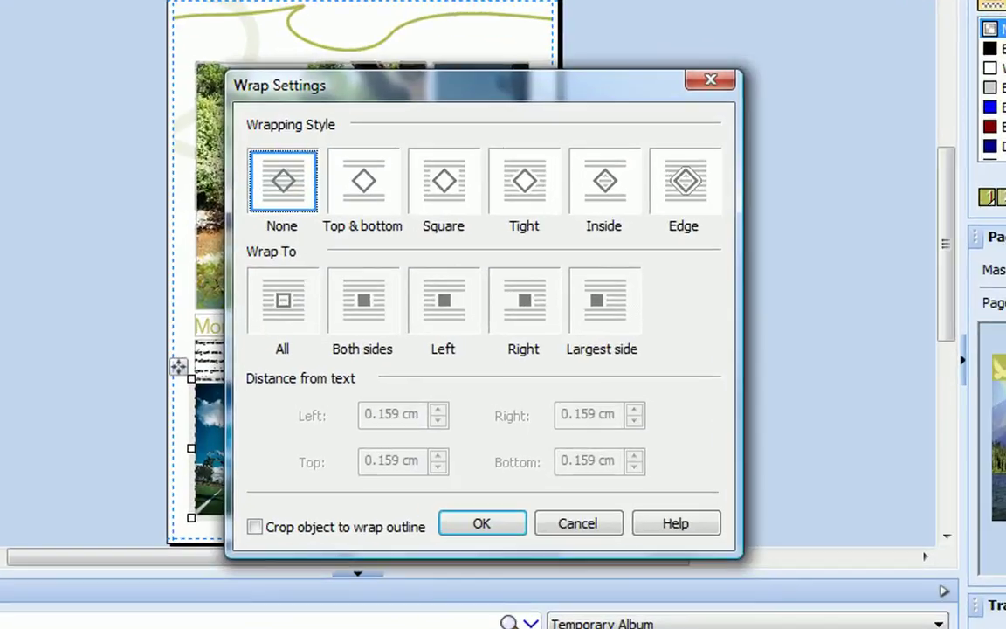
click(526, 188)
click(526, 306)
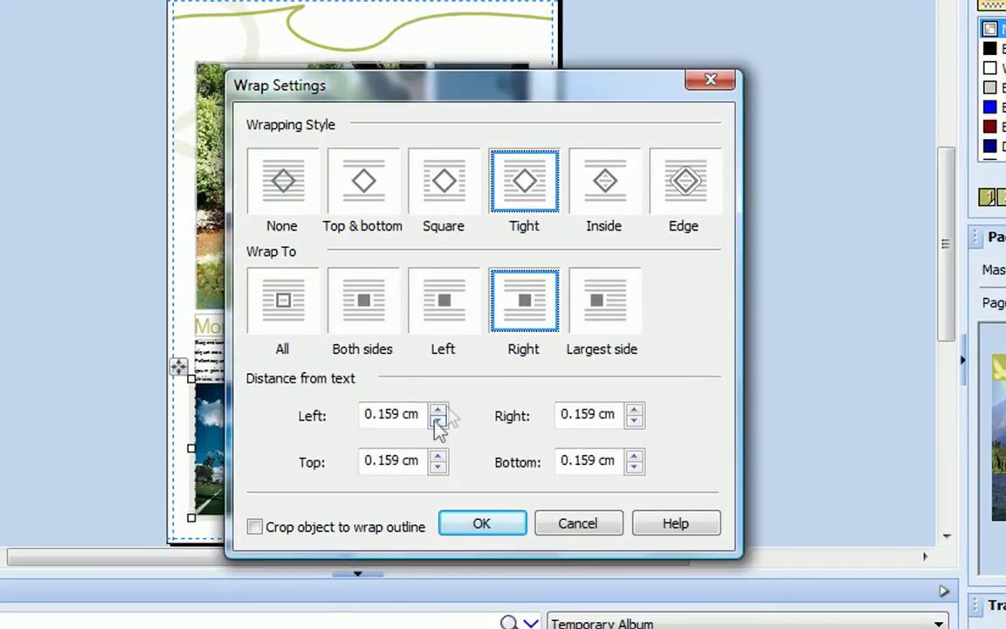
drag(424, 417, 281, 427)
text(.3)
drag(616, 413, 559, 416)
text(.3)
drag(616, 462, 514, 460)
text(.3)
drag(428, 462, 366, 463)
text(.3)
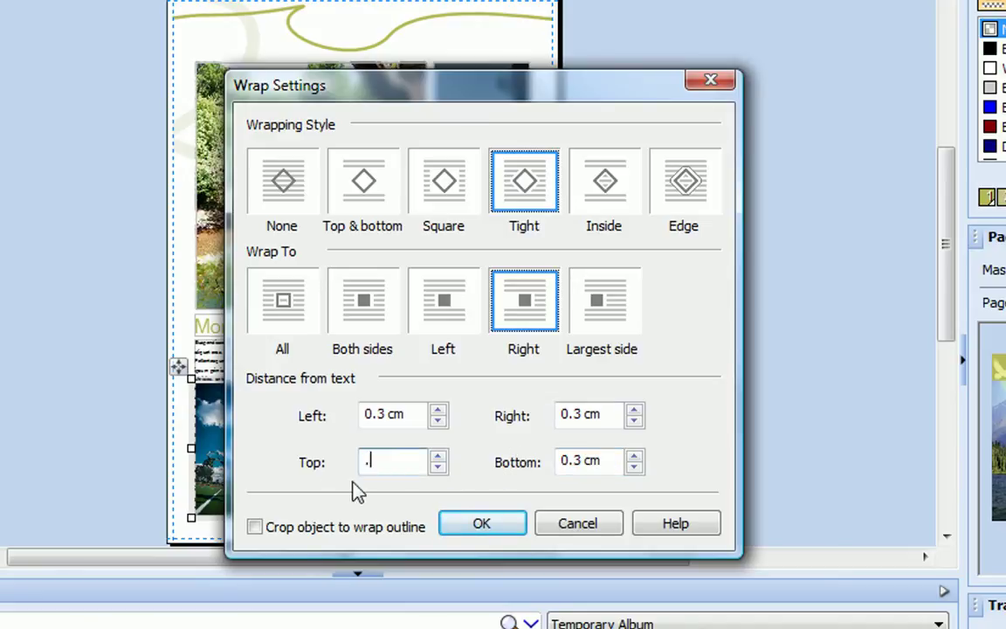
click(479, 527)
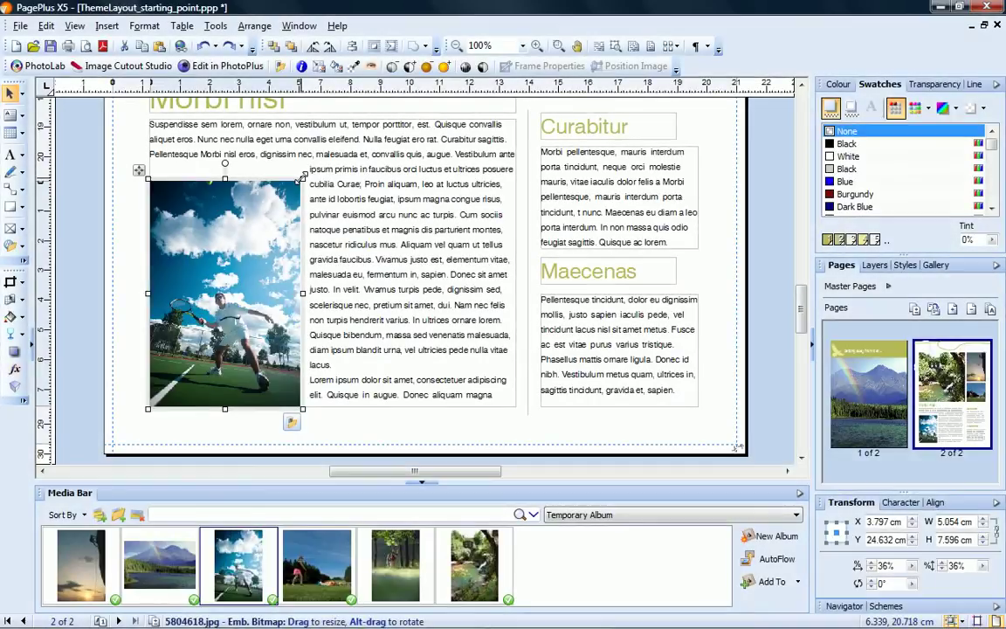
drag(302, 177, 289, 198)
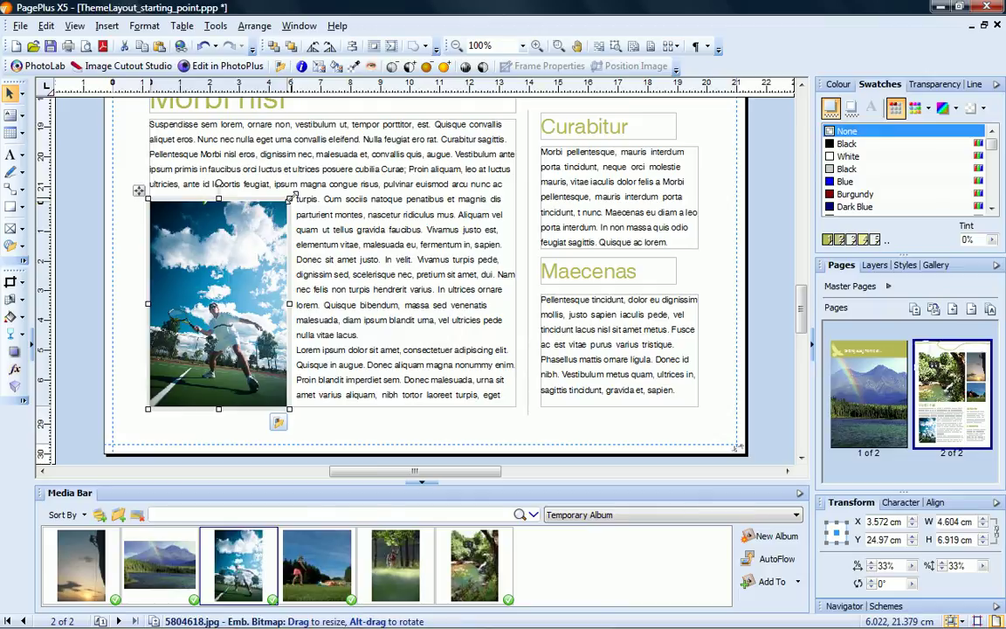
Square-crop the tennis photo inward from its top and right edges
click(22, 282)
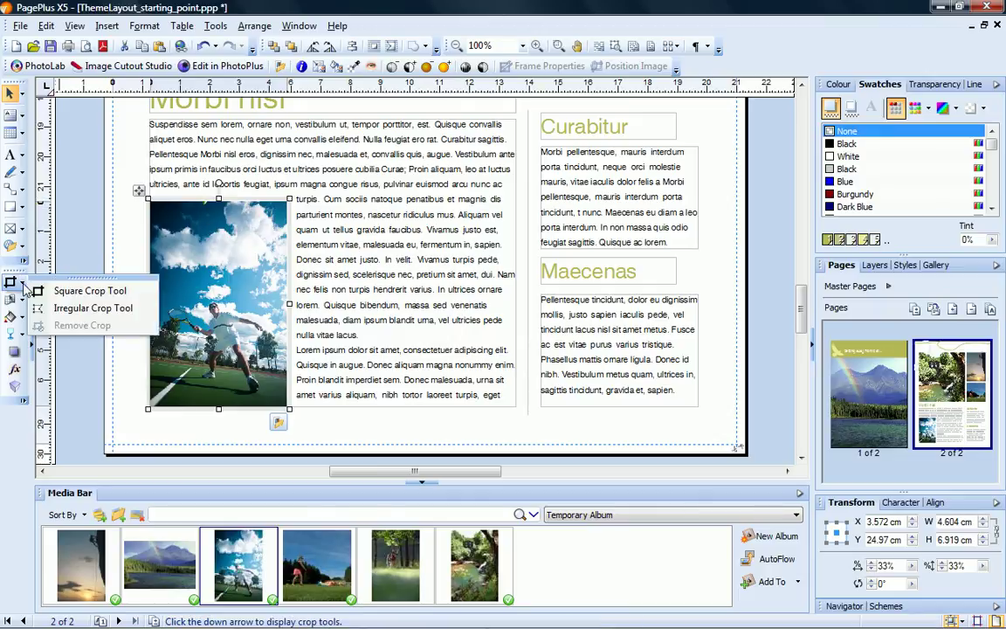
click(63, 294)
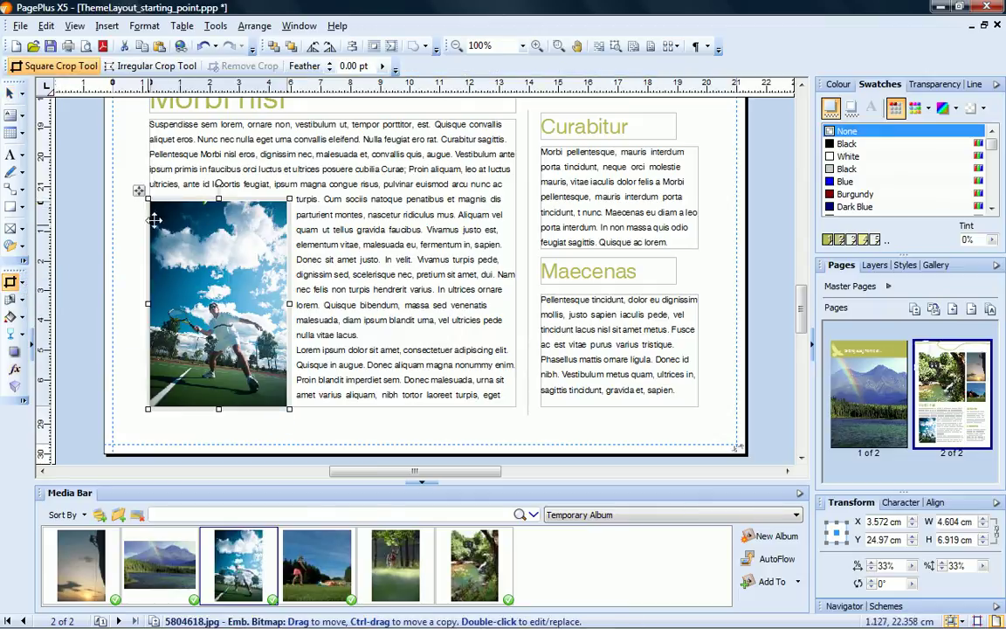
drag(218, 200, 218, 234)
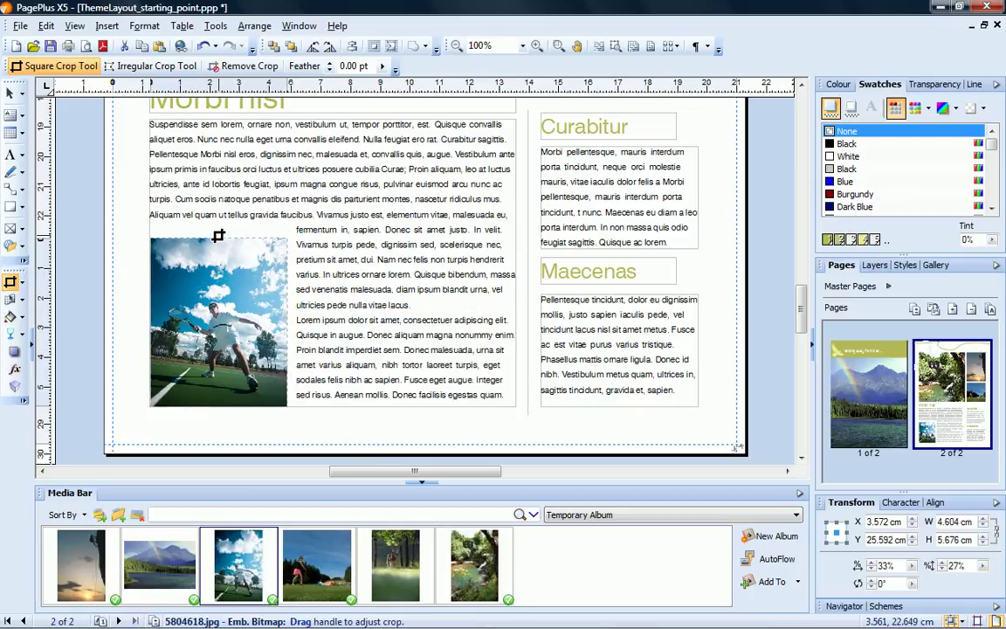
drag(288, 321, 276, 322)
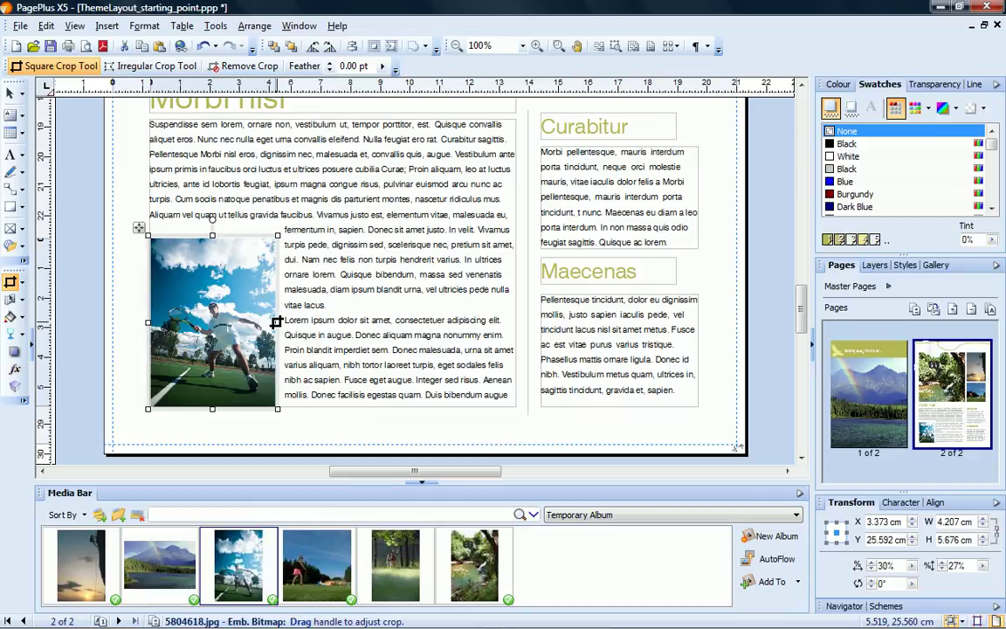
Reposition the player inside the 4.207 × 5.676 cm crop and view the full page
drag(213, 288, 234, 309)
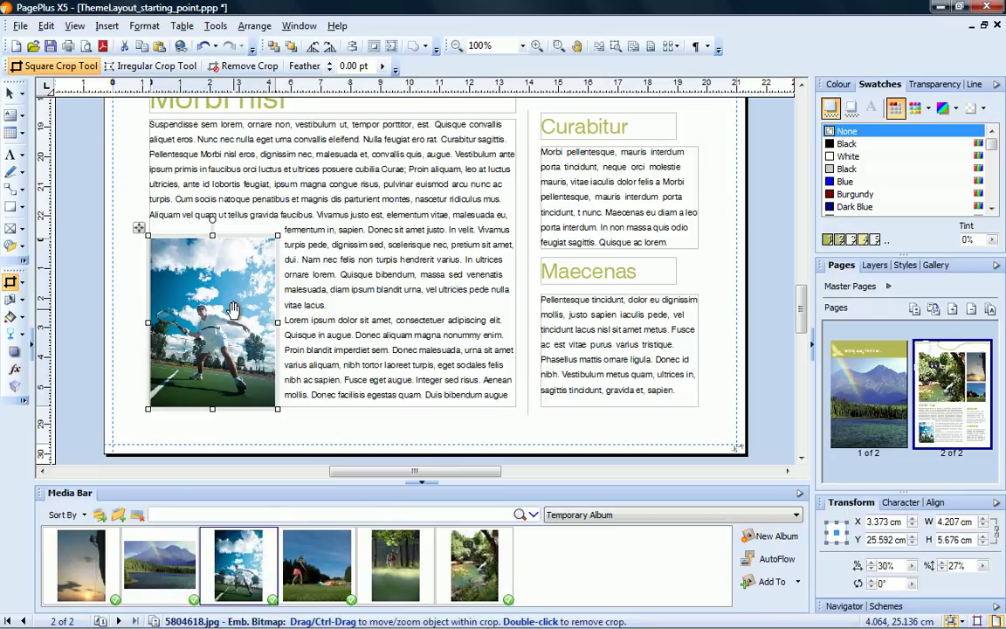
click(651, 45)
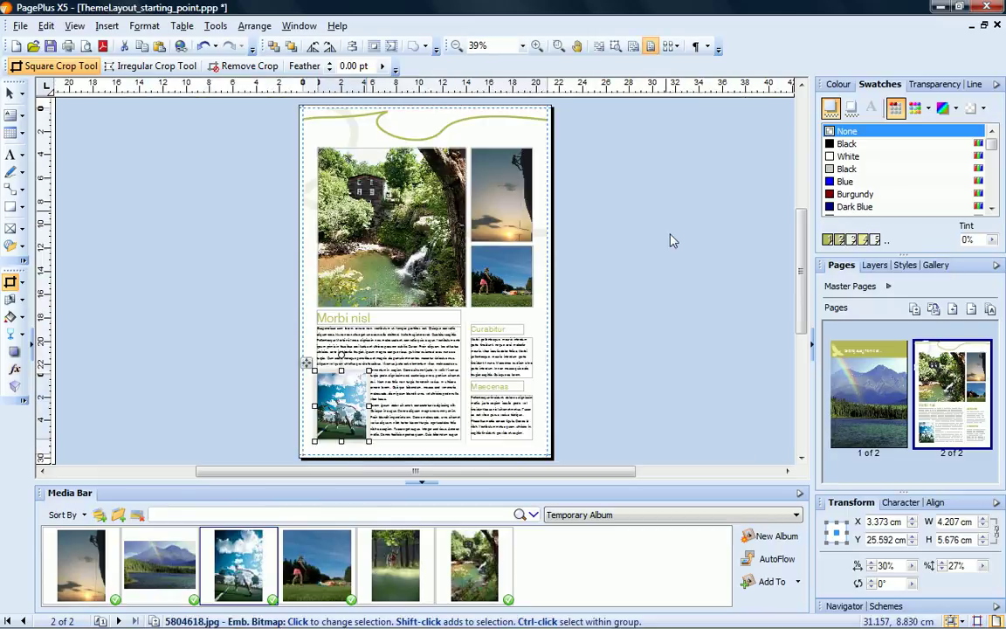
click(669, 303)
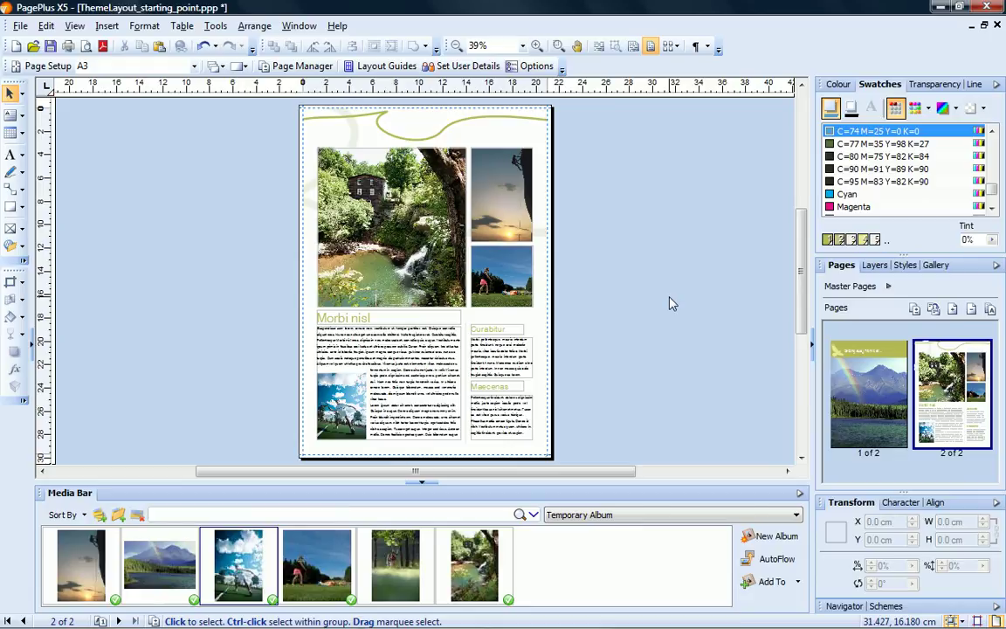